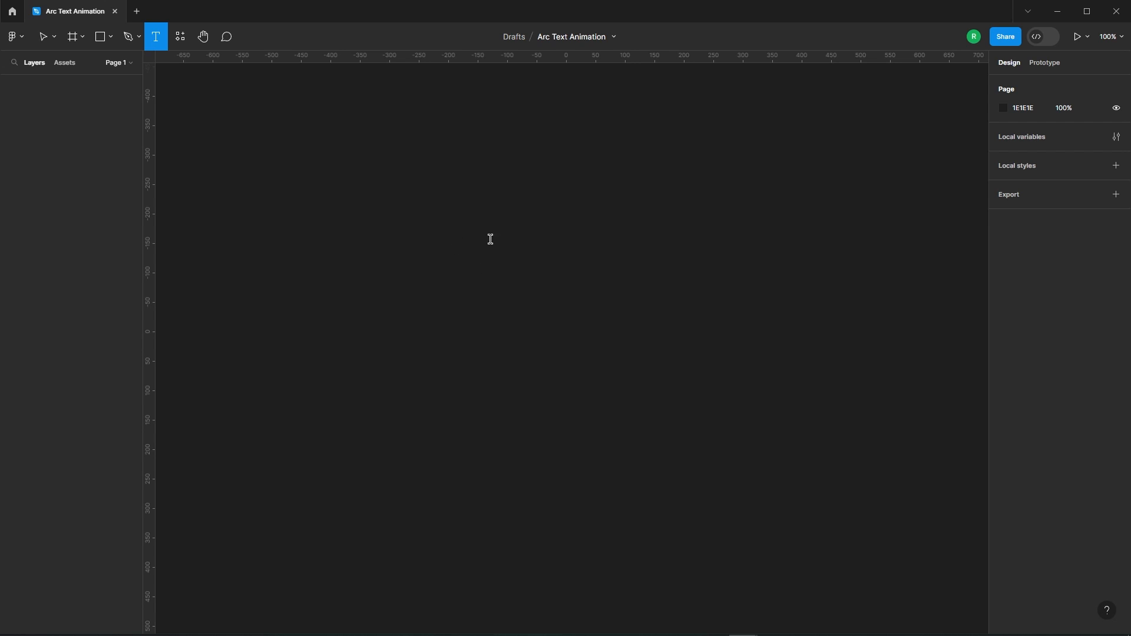
Add a text layer reading "ONE STOP SOLUTIONS" on the empty canvas.
type("ONE")
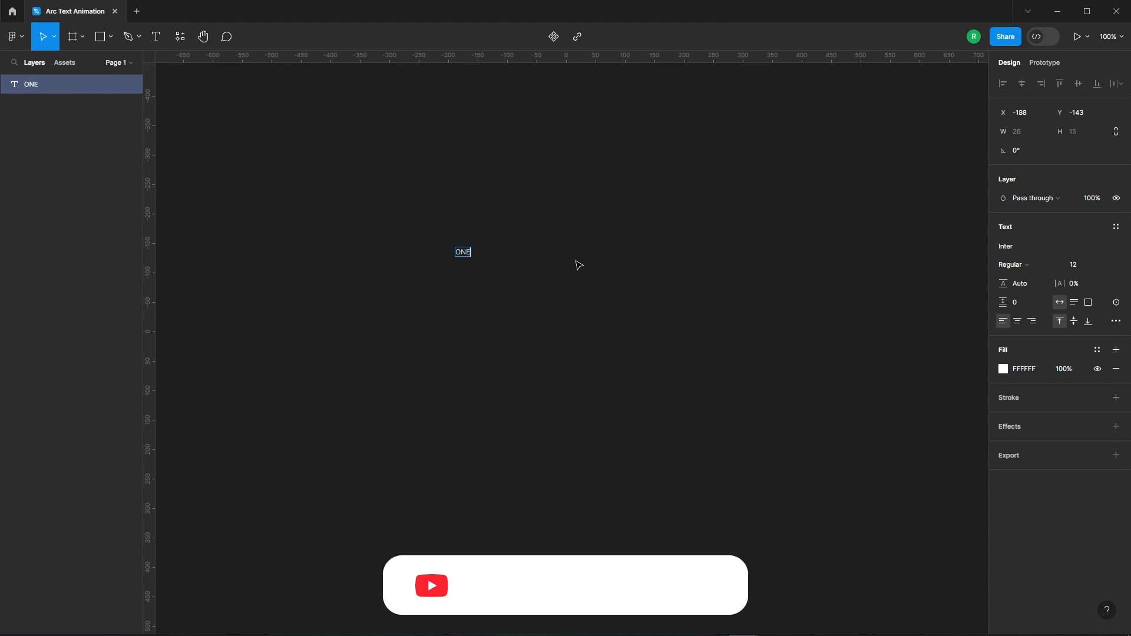
type(" STOP SOLUTIONS")
key("Escape")
Set the text's font to Poppins SemiBold at size 16.
scroll(422, 250, "up", 1)
left_click(1010, 245)
type("pop")
key("Return")
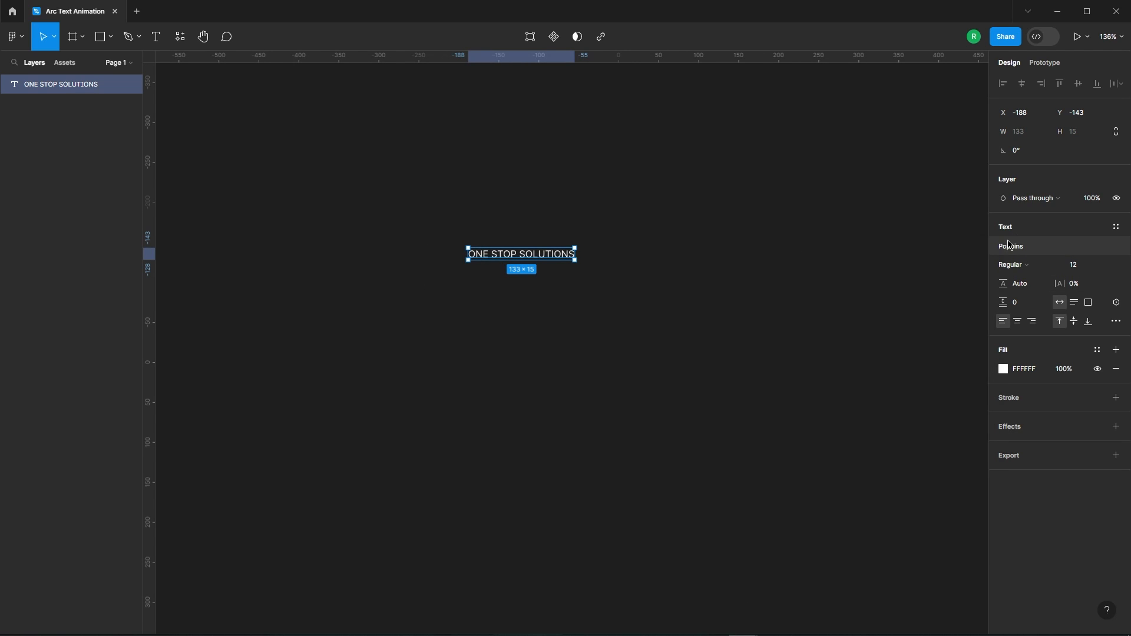
left_click(1012, 264)
left_click(1009, 306)
left_click(1007, 264)
left_click(1043, 247)
left_click(1078, 265)
key("Up")
key("Up")
key("Up")
key("Up")
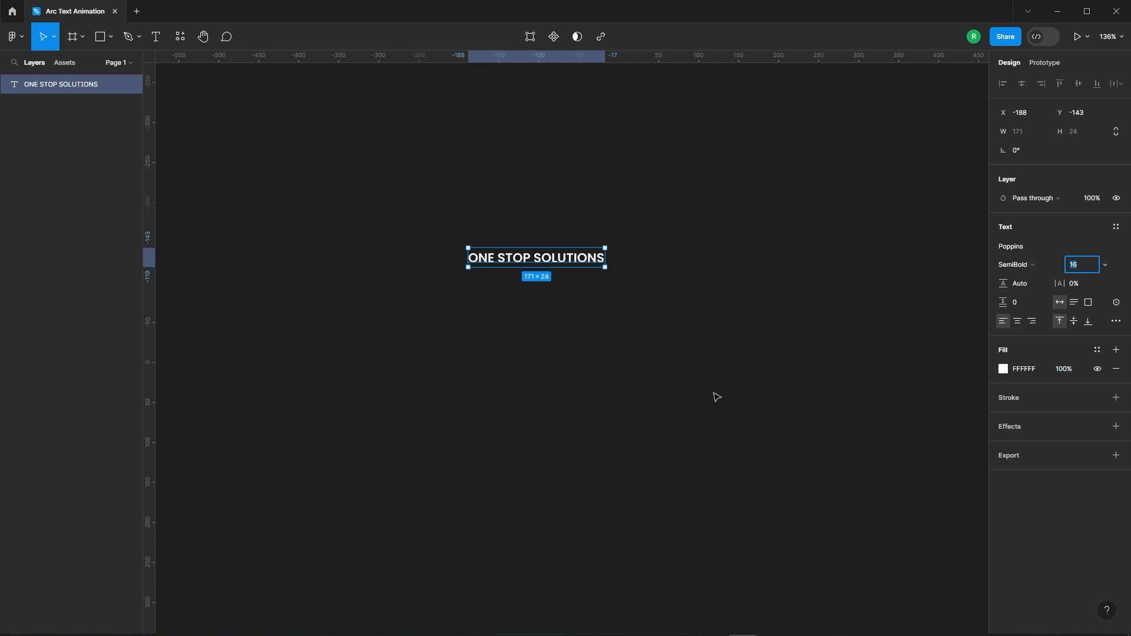
left_click(597, 279)
left_click_drag(386, 228, 757, 327)
left_click(733, 324)
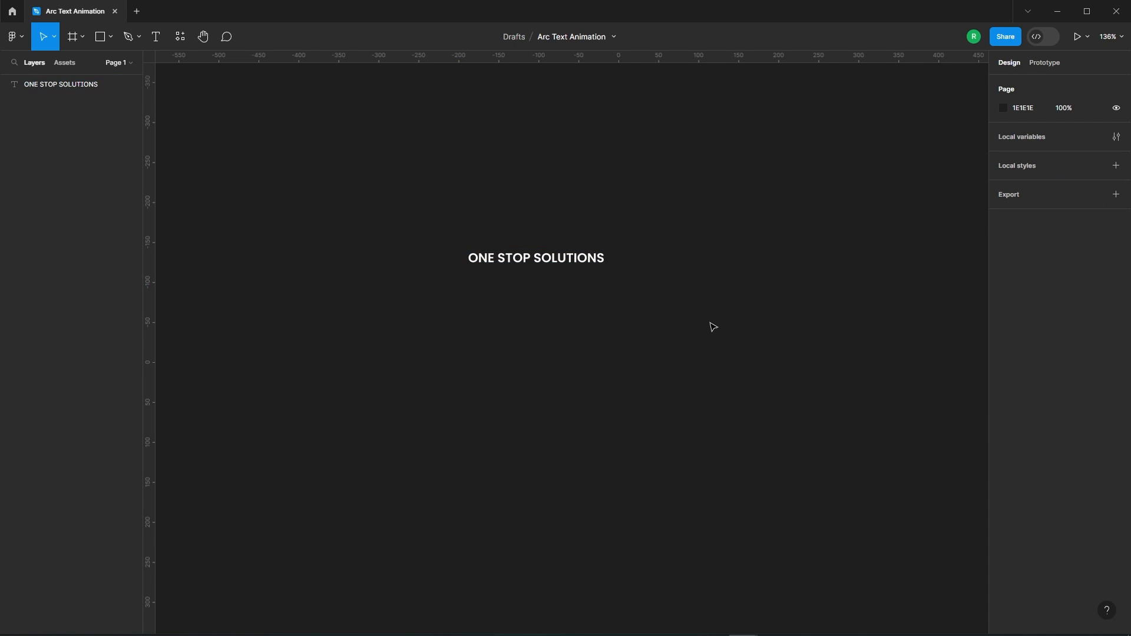
scroll(559, 289, "down", 1)
scroll(671, 283, "right", 1)
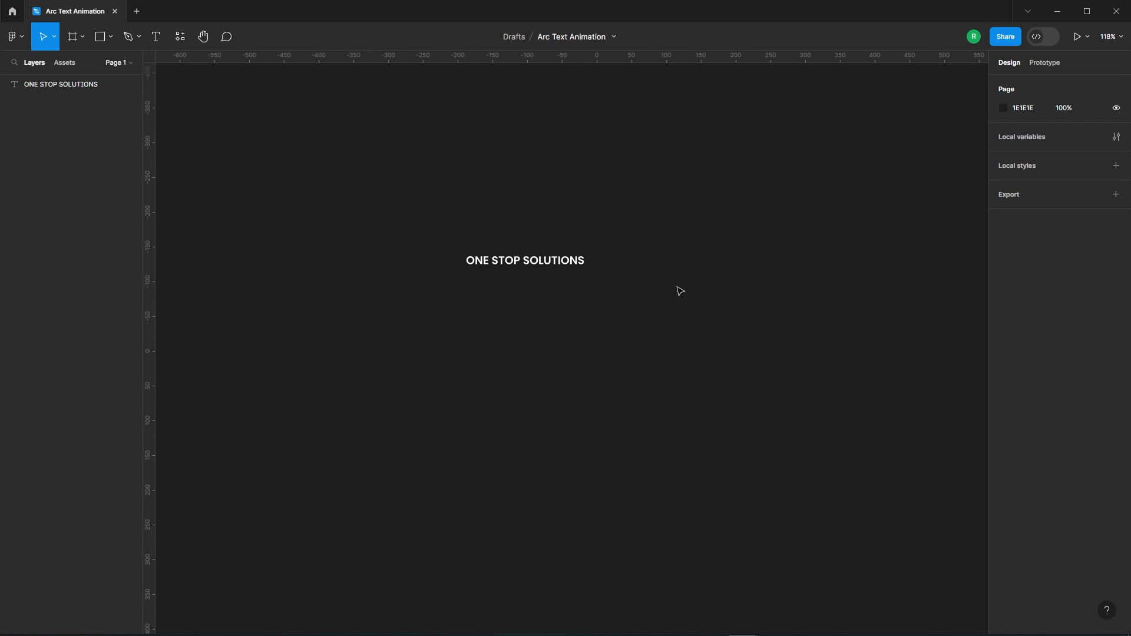
Try to run the ARC - Bend your type! plugin with nothing selected.
left_click(183, 40)
left_click(245, 66)
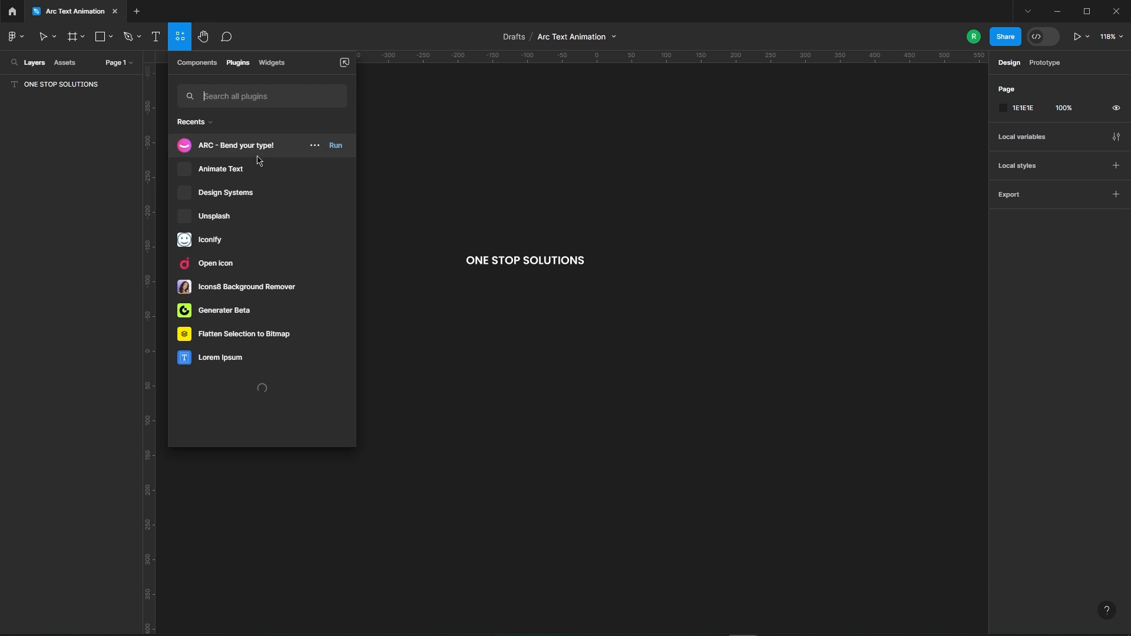
left_click(334, 151)
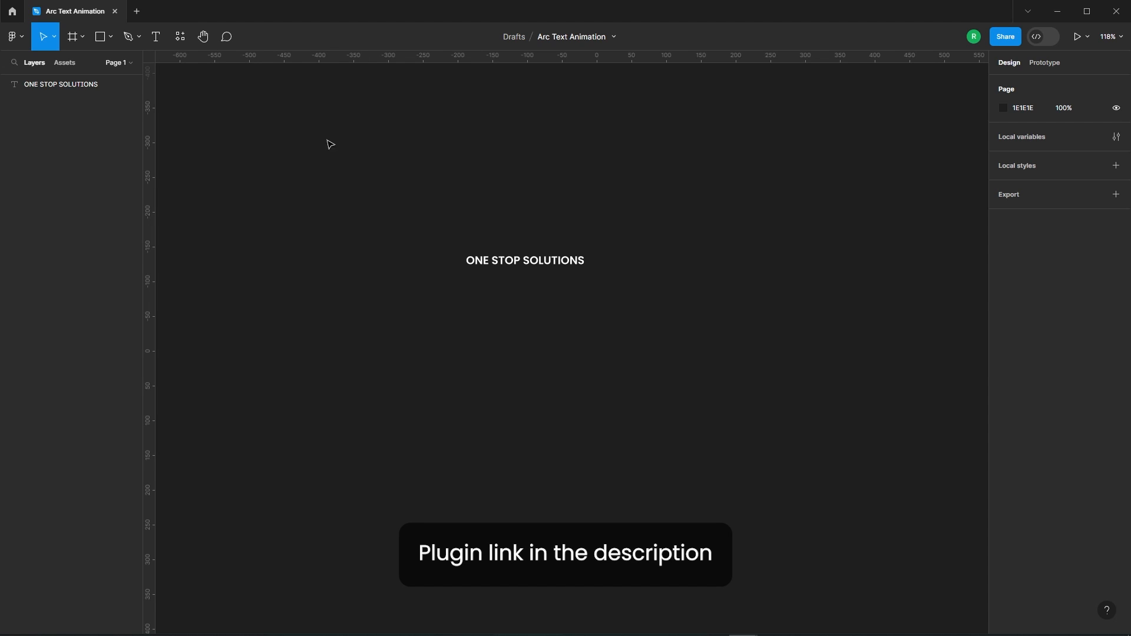
Run the ARC - Bend your type! plugin on the ONE STOP SOLUTIONS text.
left_click(553, 263)
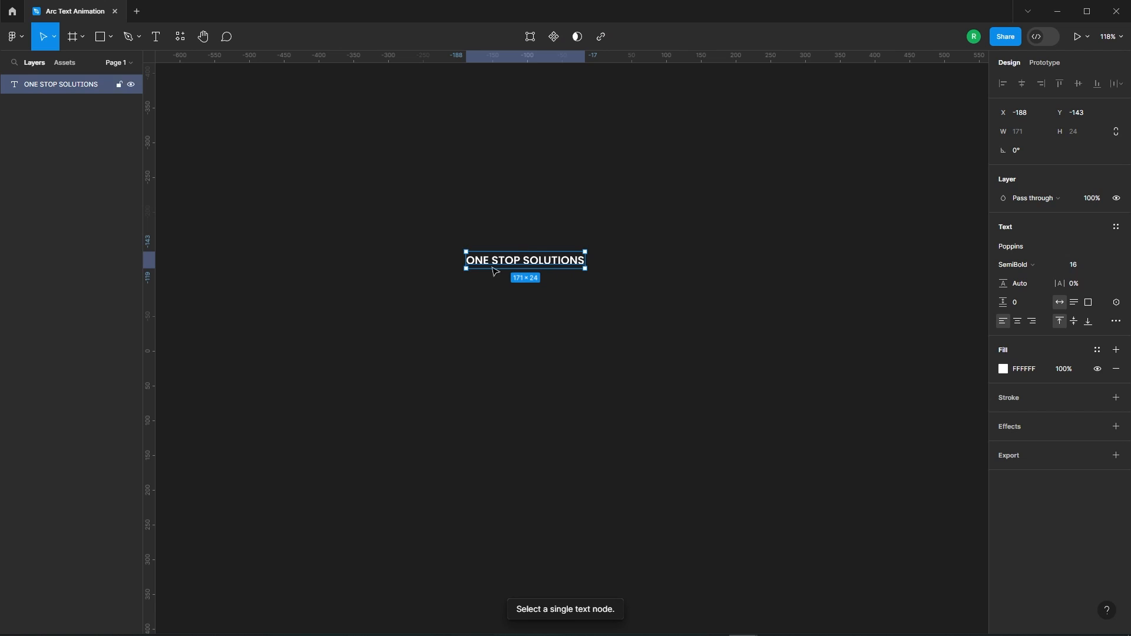
left_click(180, 36)
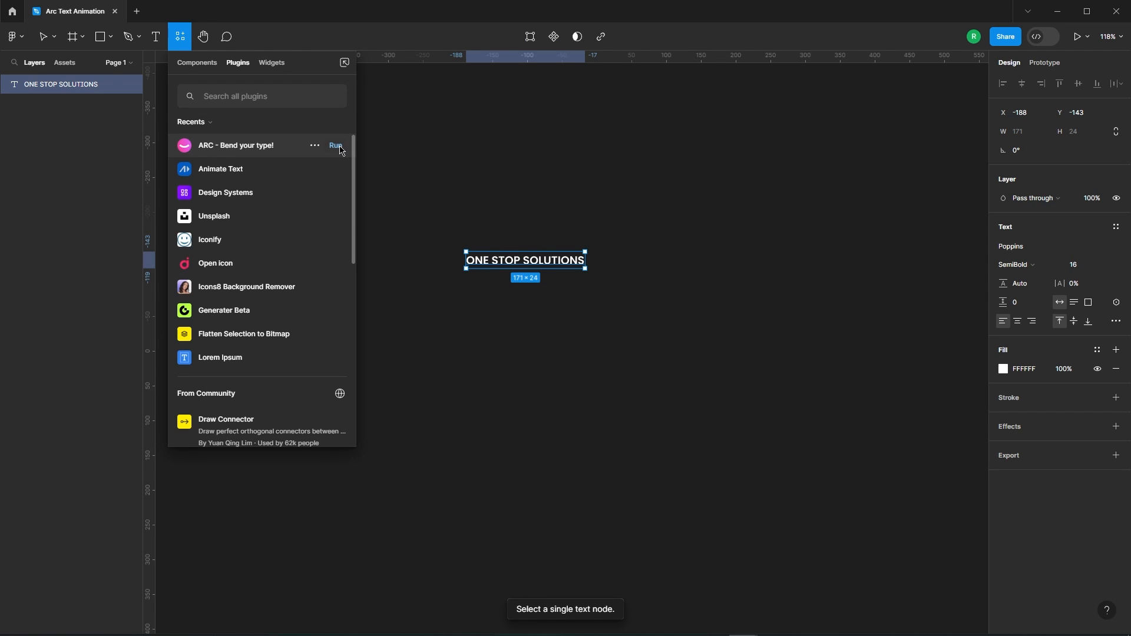
left_click(336, 146)
left_click_drag(529, 213, 641, 165)
scroll(306, 214, "down", 3)
scroll(425, 256, "up", 1)
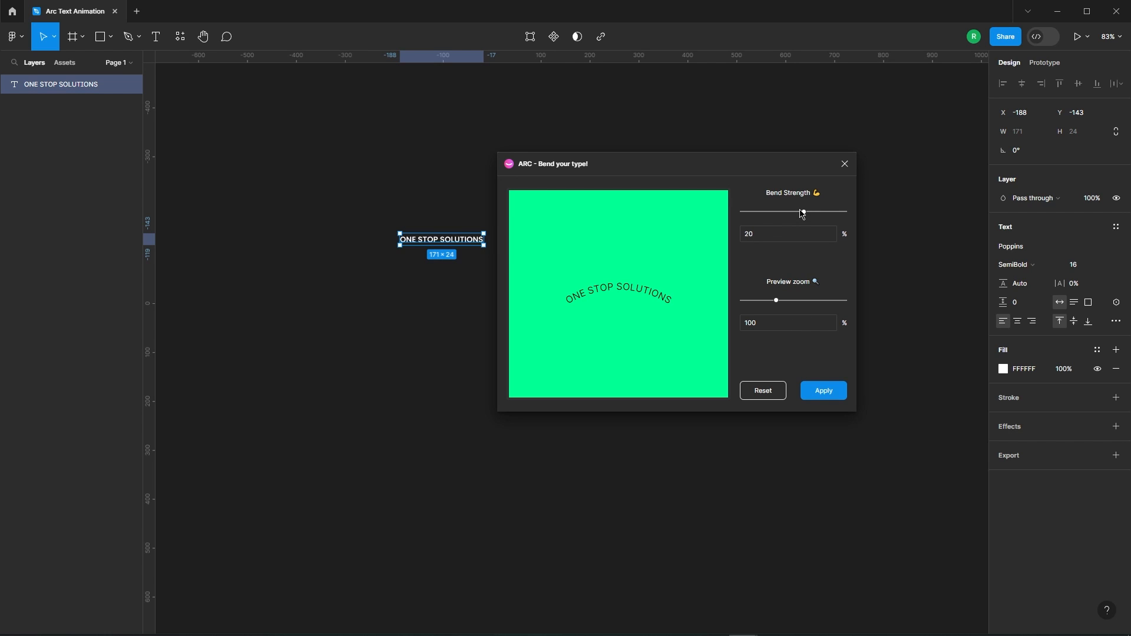
Bend the text into a circle with a bend strength of 79% and apply it.
left_click_drag(805, 216, 836, 213)
left_click(780, 237)
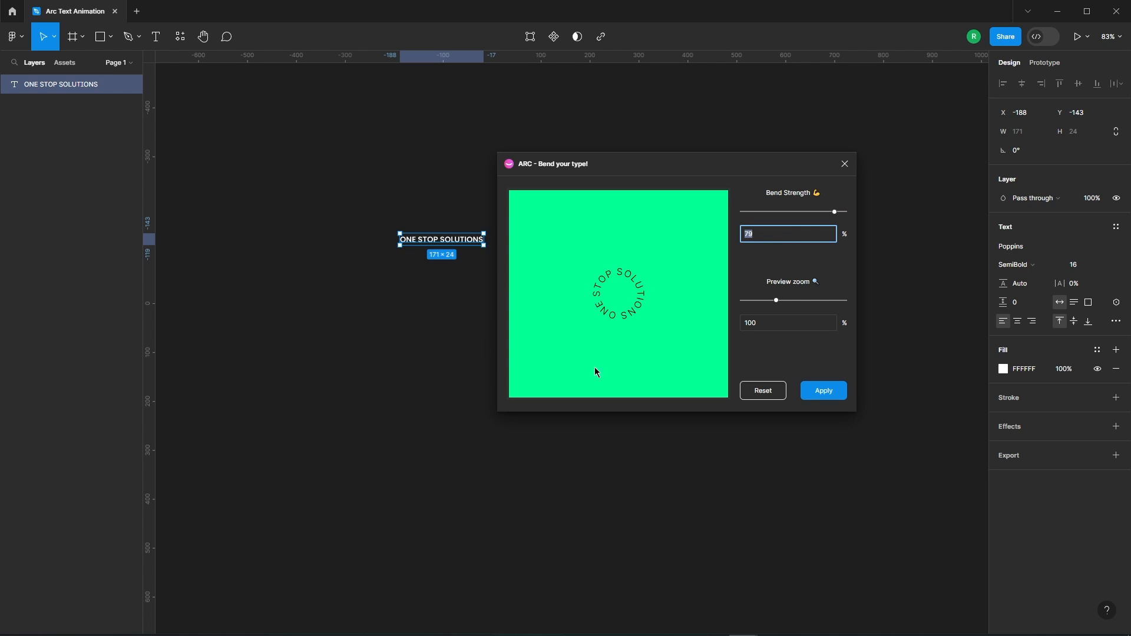
left_click(823, 390)
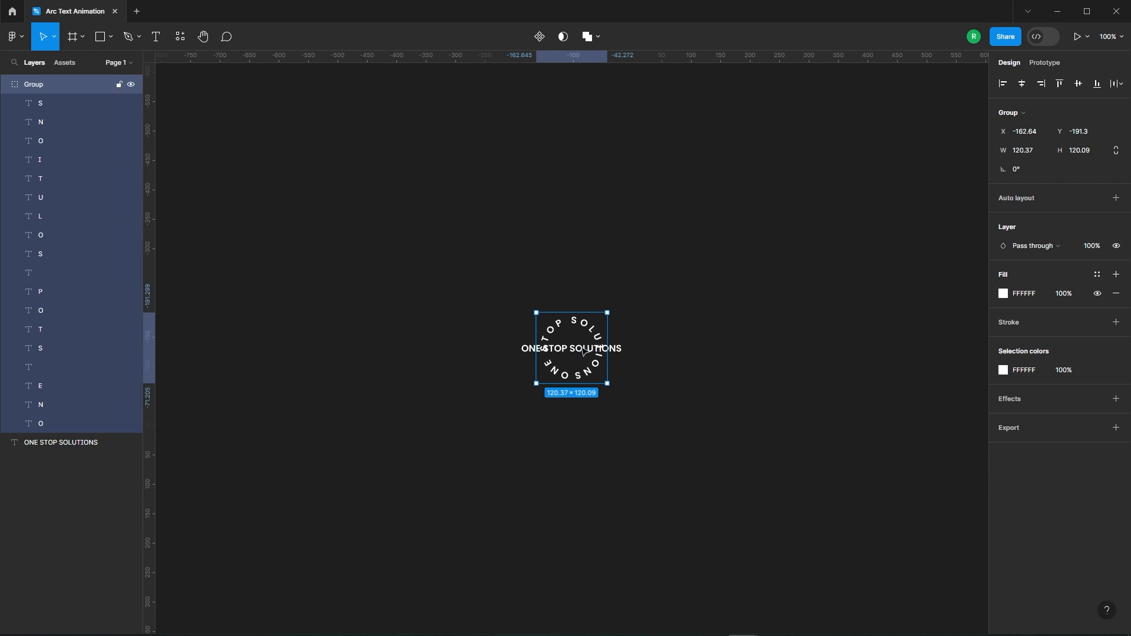
Move the circular text group off the original text to about X 22, Y -355.
left_click_drag(583, 331, 693, 225)
left_click(802, 313)
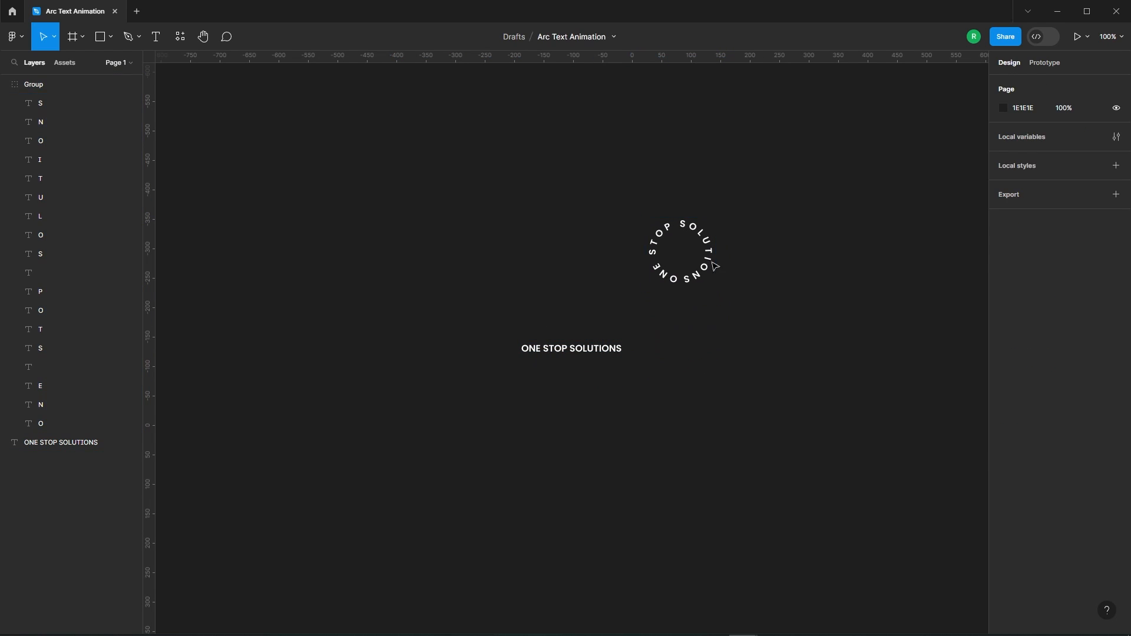
left_click(704, 268)
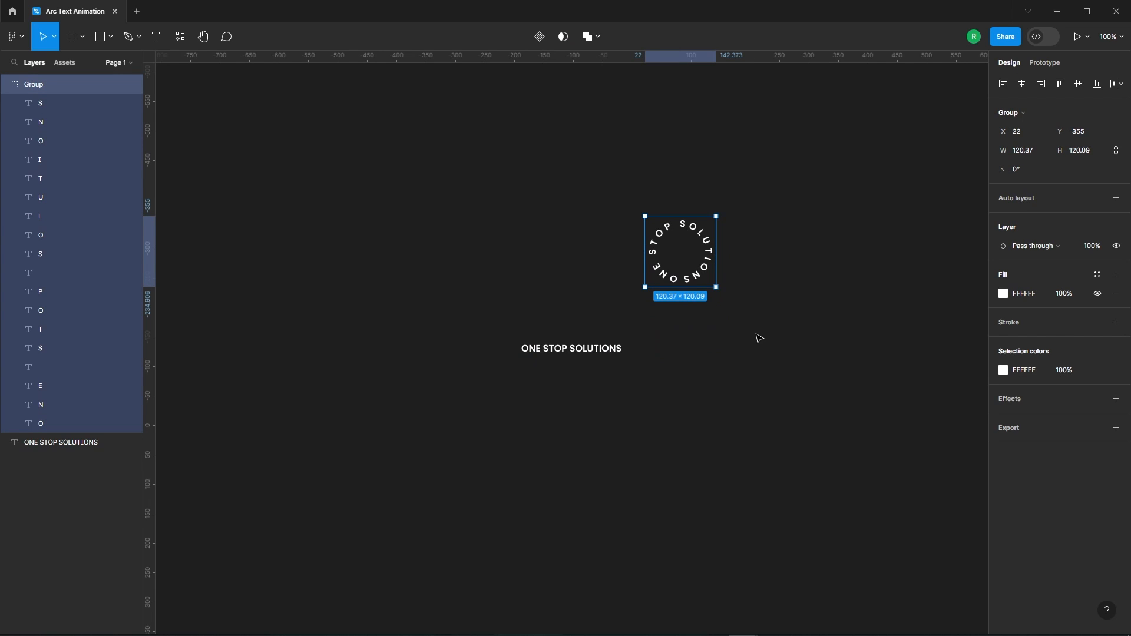
left_click(758, 338)
Draw a circle about 225 px wide beside the circular text and set its size to 220 × 220.
scroll(723, 319, "right", 3)
scroll(695, 317, "right", 2)
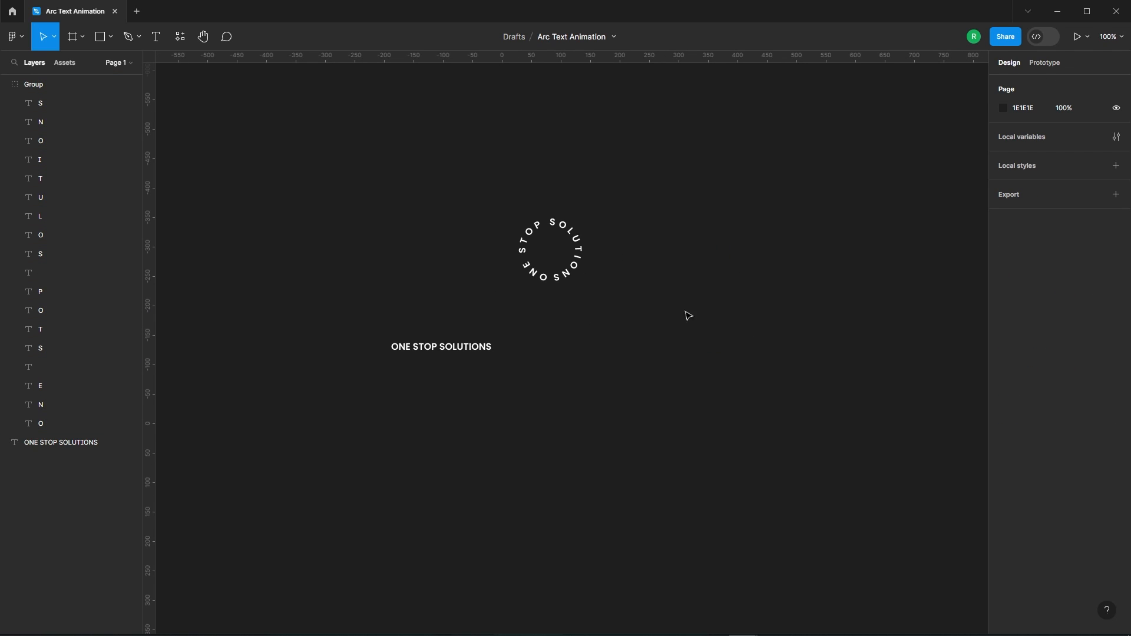
left_click(111, 37)
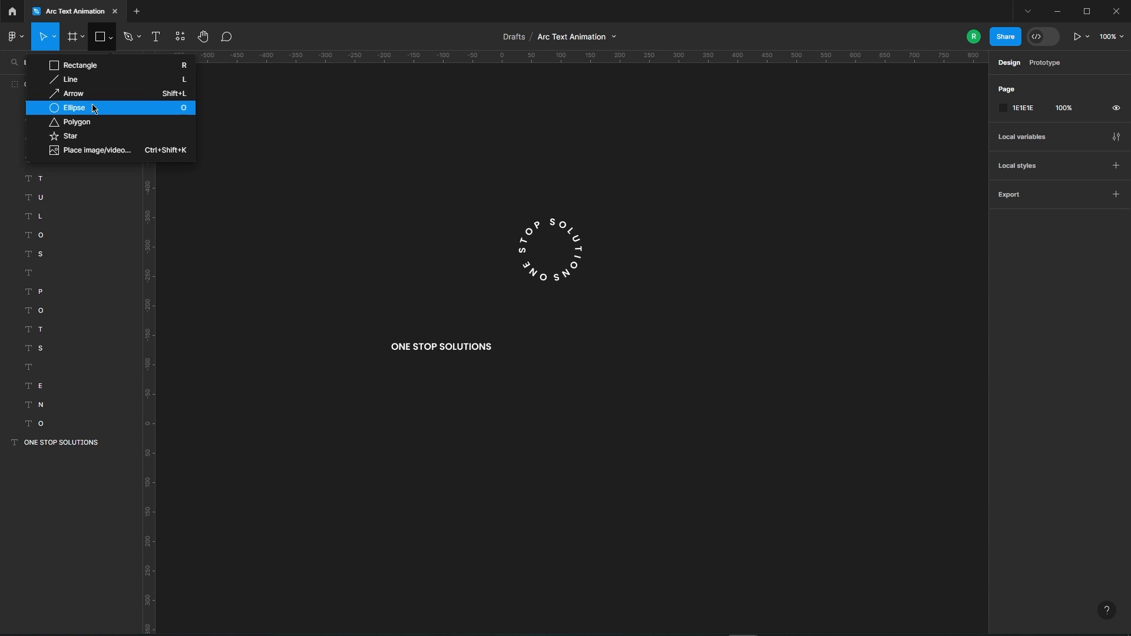
left_click(74, 108)
mouse_move(609, 174)
left_mouse_down()
mouse_move(673, 242)
mouse_move(736, 281)
mouse_move(752, 269)
left_mouse_up()
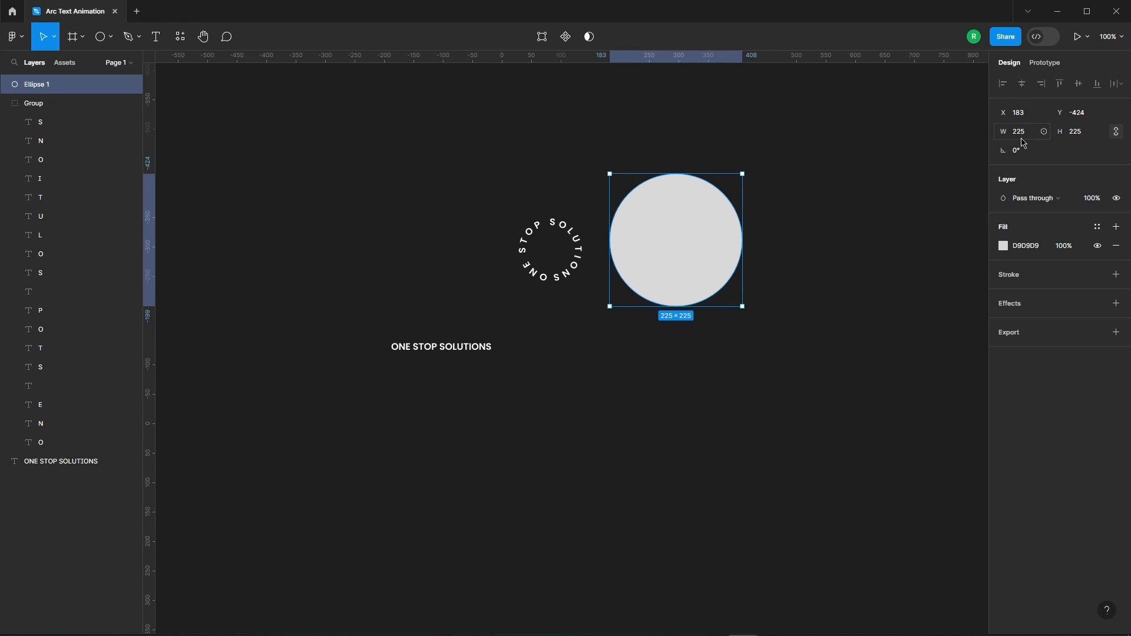
left_click(1020, 137)
type("220")
key("Return")
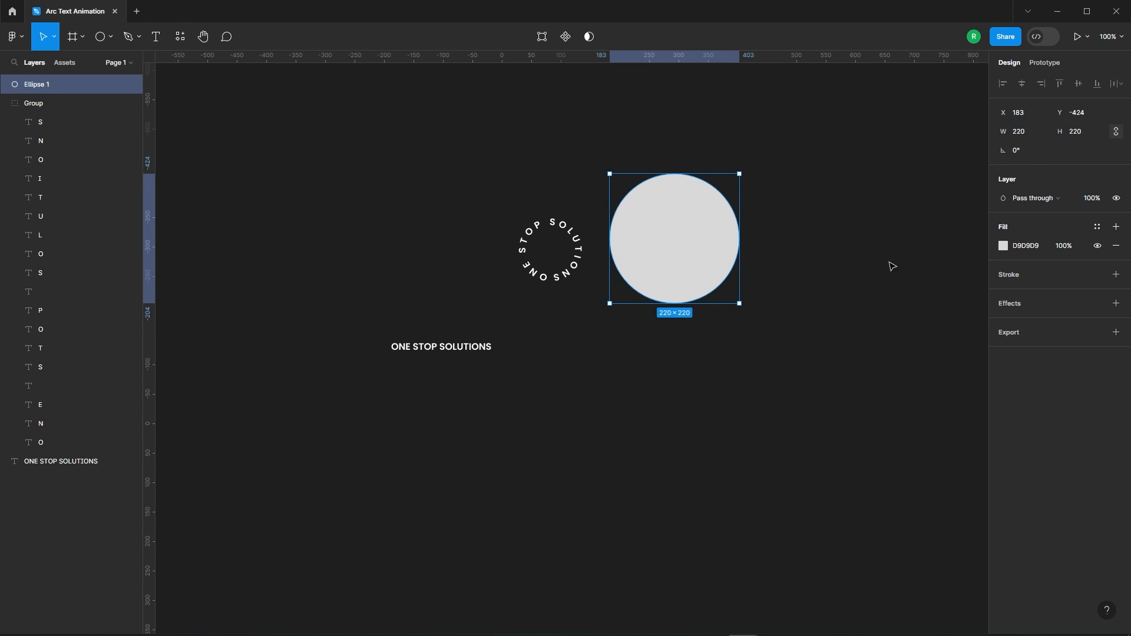
left_click(852, 240)
Move the circular text group onto the middle of the circle and bring it to the front.
left_click(561, 244)
left_click_drag(561, 244, 689, 219)
right_click(689, 219)
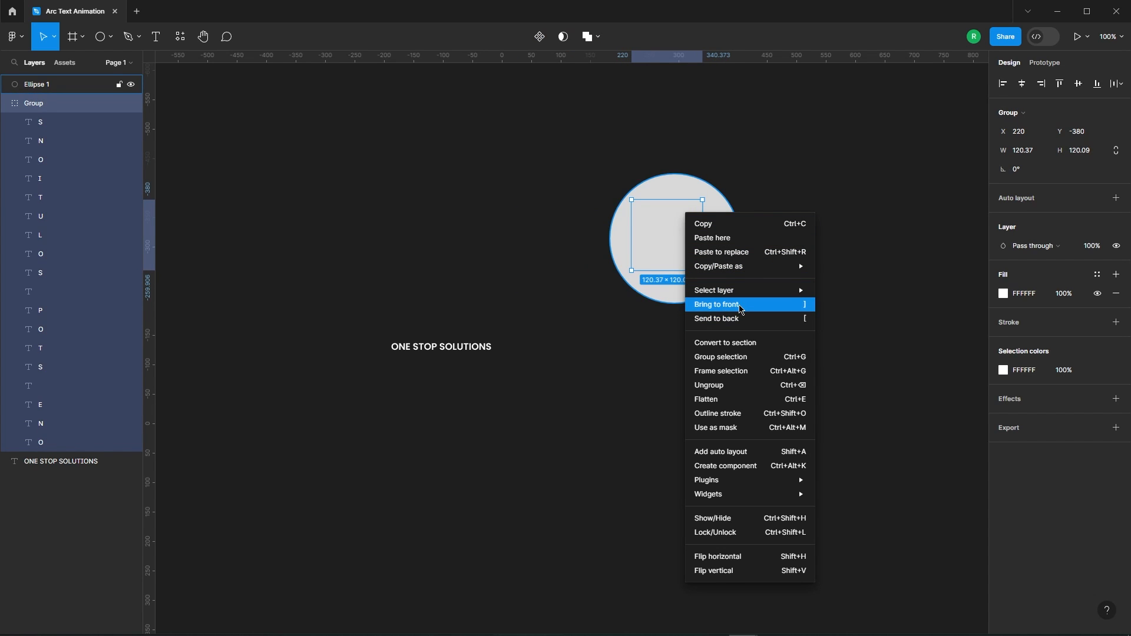
left_click(716, 305)
scroll(546, 236, "right", 3)
scroll(546, 236, "up", 5)
mouse_move(503, 222)
left_mouse_down()
mouse_move(525, 229)
mouse_move(512, 228)
left_mouse_up()
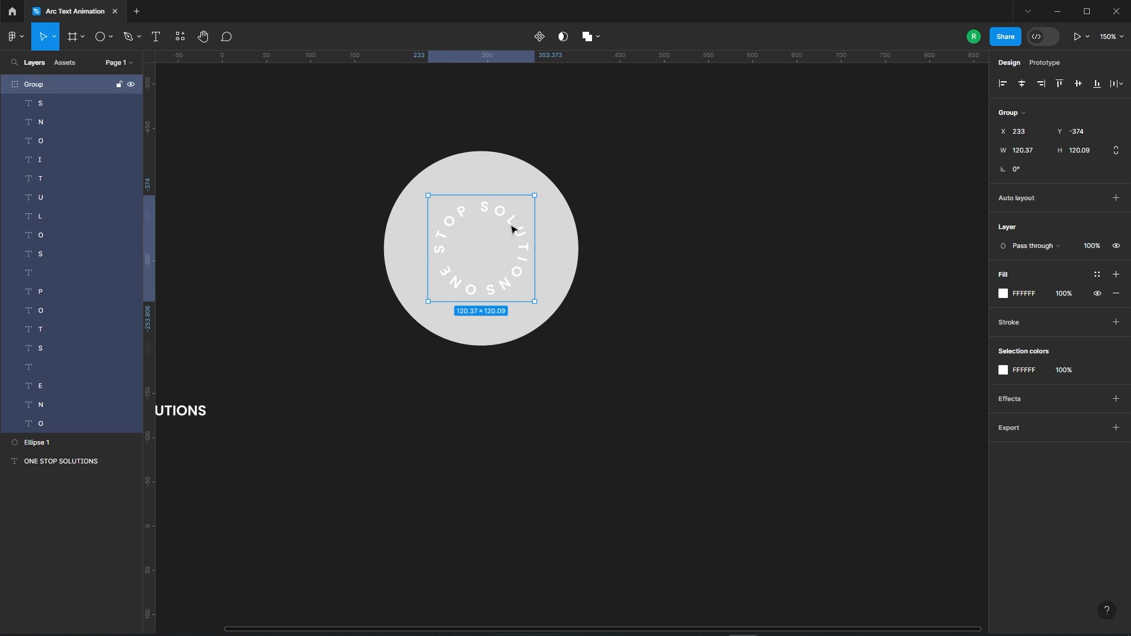
Scale the circular text group up from its centre to about 204 × 204 inside the circle.
left_click(54, 36)
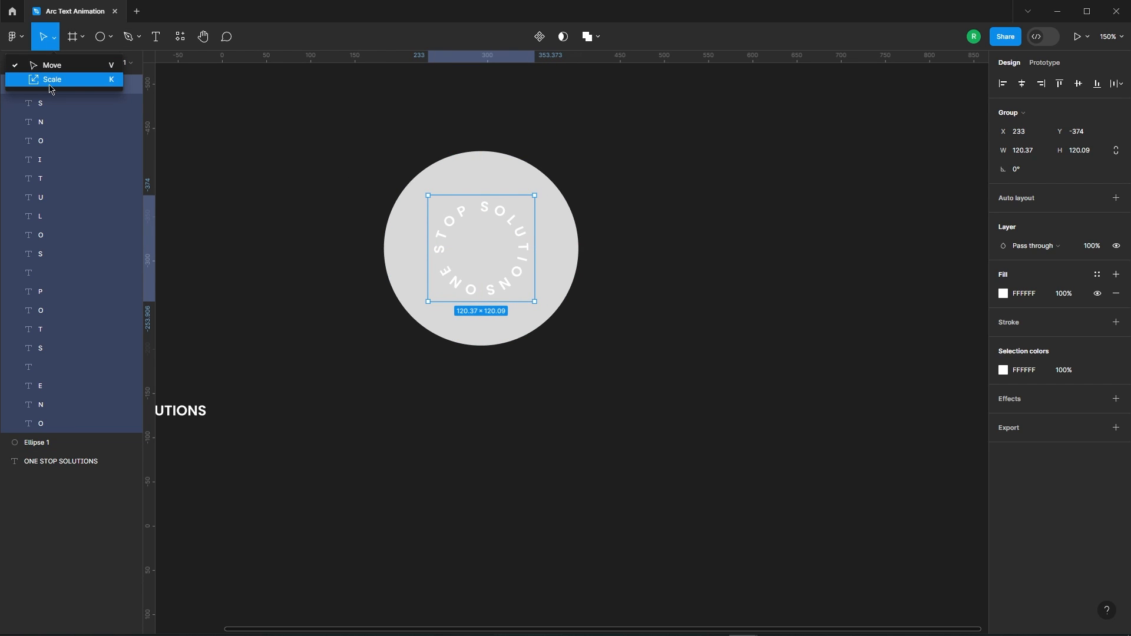
left_click(50, 83)
left_click_drag(533, 303, 570, 340)
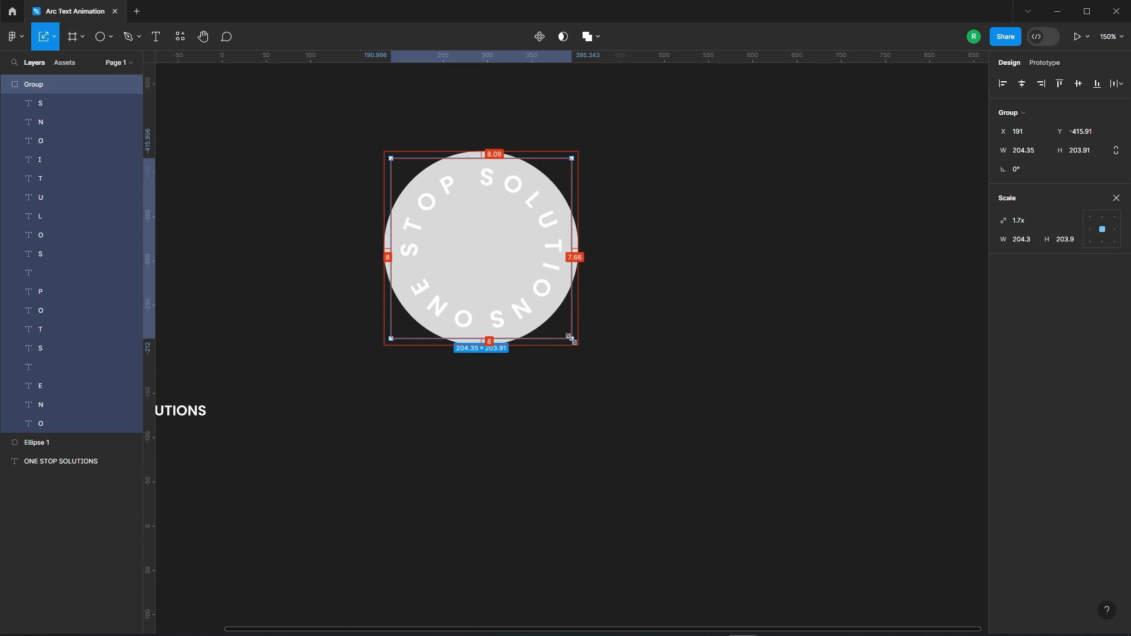
left_click(610, 293)
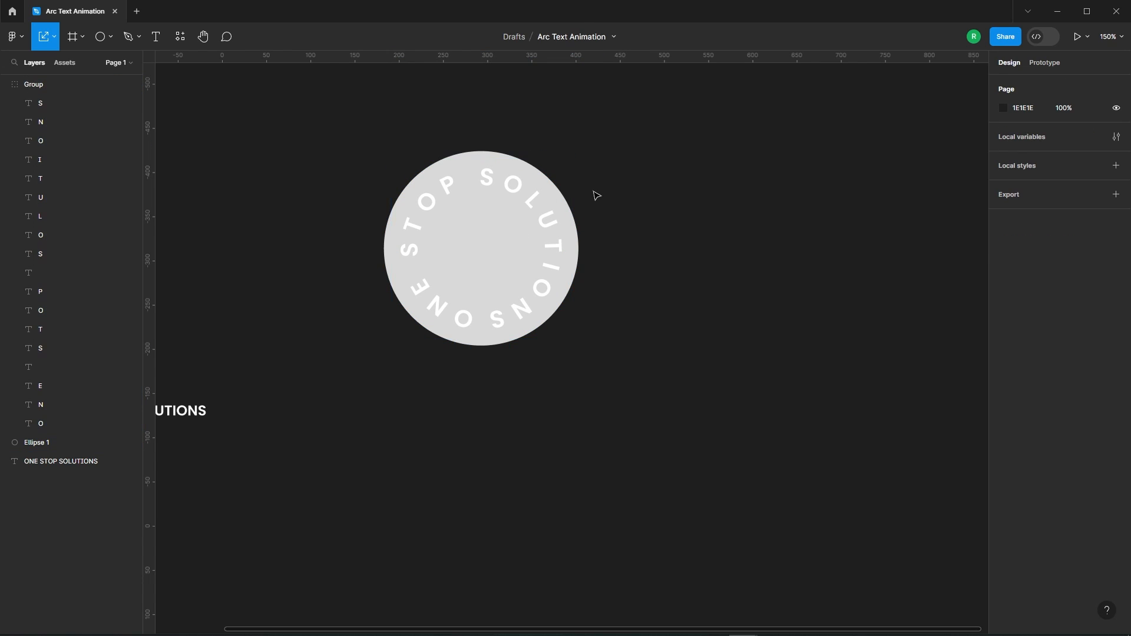
Change the circle's fill colour to red D71E1E.
key("v")
left_click(575, 260)
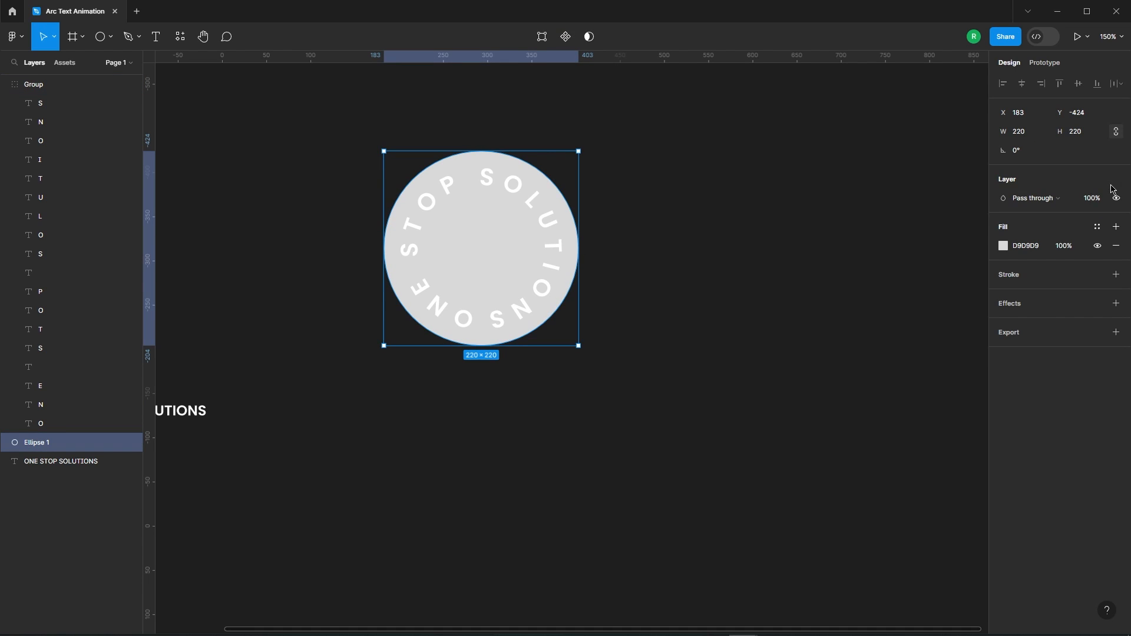
left_click(1003, 245)
left_click(969, 306)
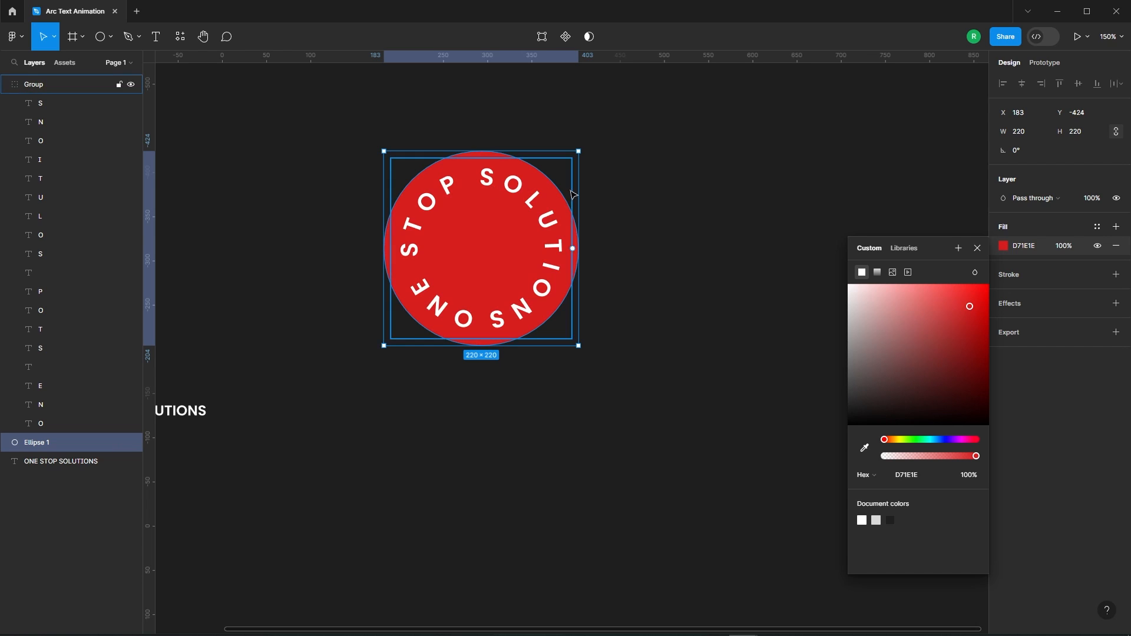
left_click(733, 265)
left_click(553, 218)
left_click(670, 225)
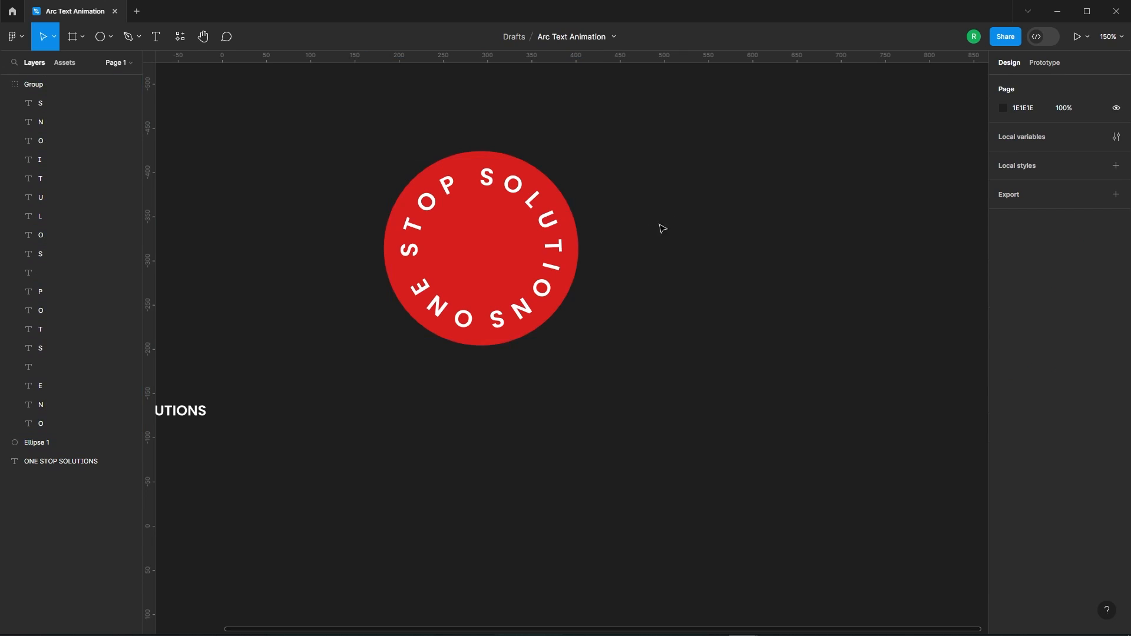
scroll(668, 226, "down", 3)
scroll(438, 124, "up", 2)
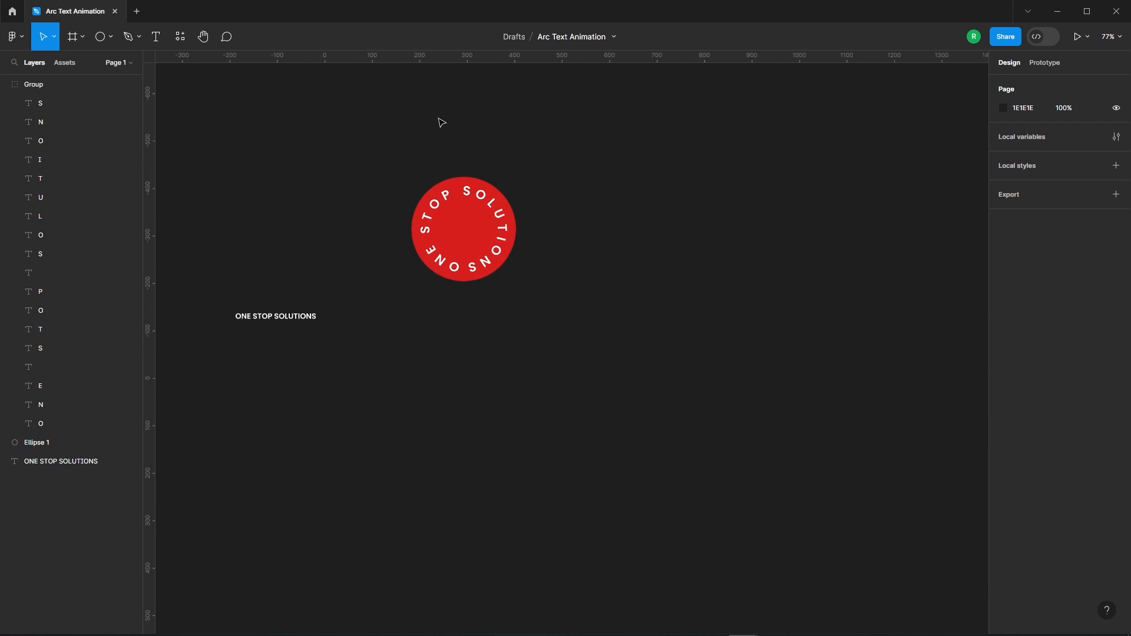
left_click_drag(389, 170, 655, 417)
left_click(637, 301)
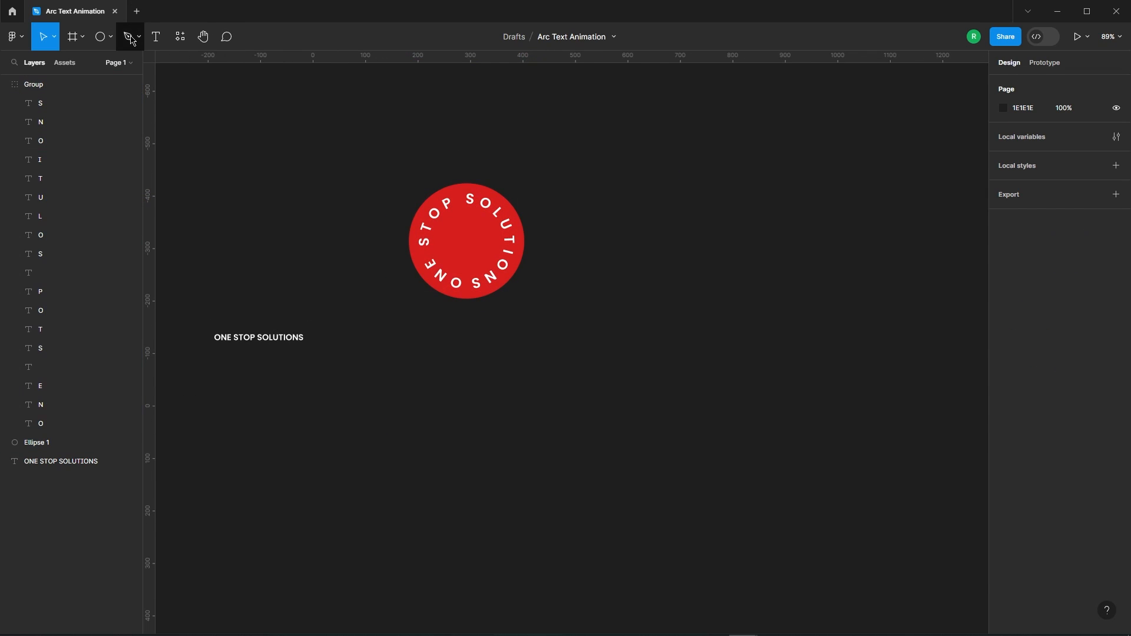
Draw a second circle about 114 × 114 and place it in the middle of the circular text.
left_click(109, 37)
left_click(89, 108)
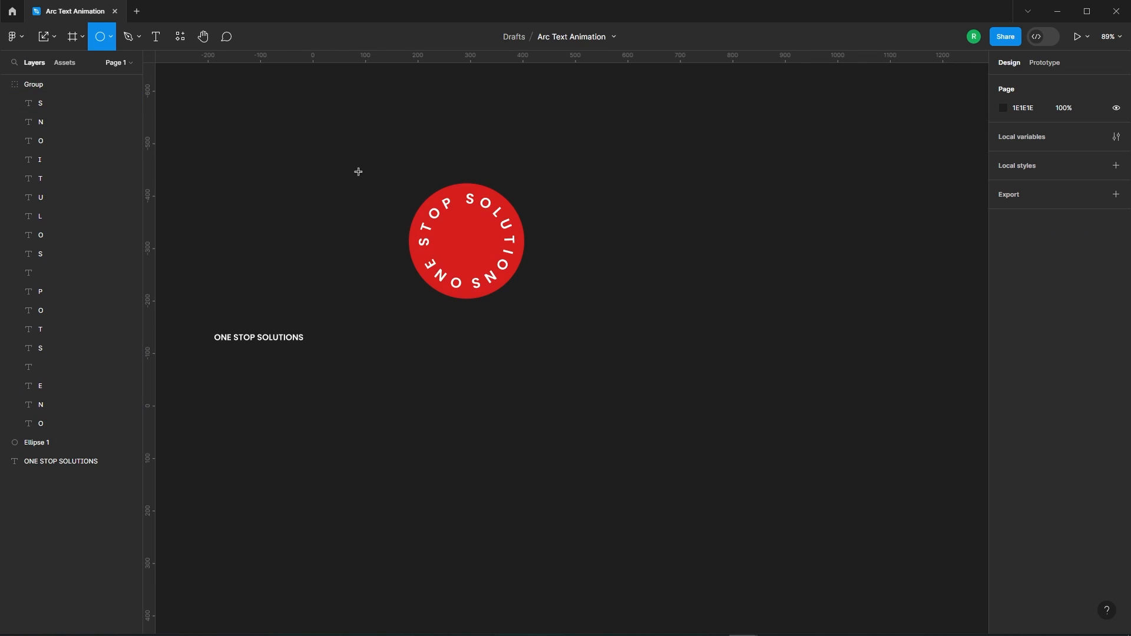
scroll(459, 217, "up", 3)
left_click_drag(443, 217, 556, 329)
left_click_drag(511, 273, 496, 270)
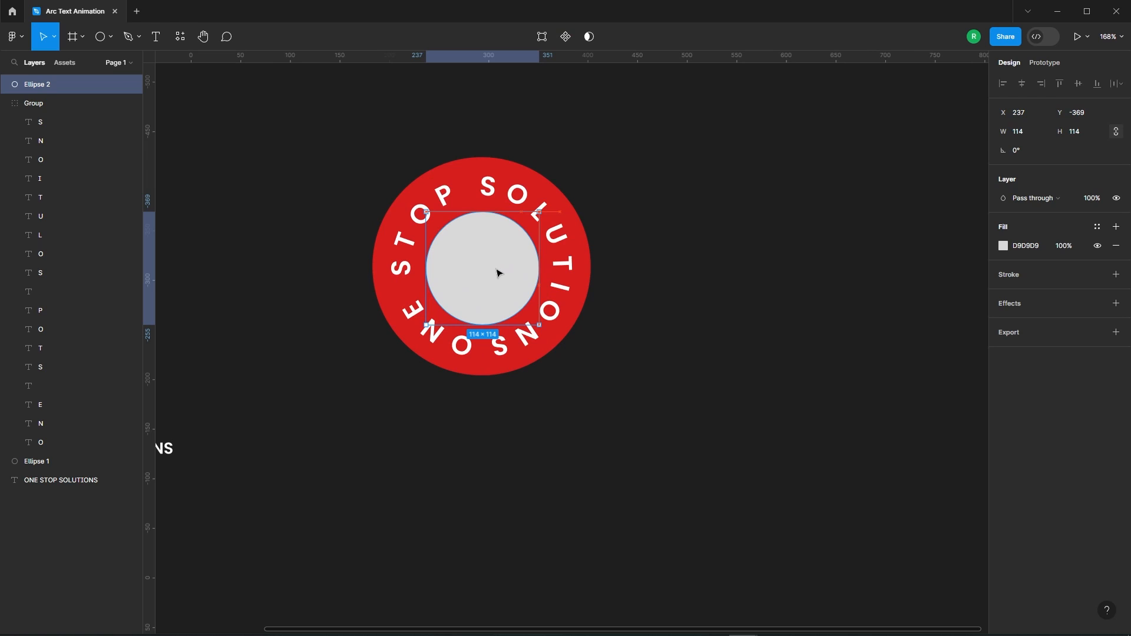
Enlarge the inner circle to about 128 × 128 inside the ring of letters.
left_click_drag(540, 326, 543, 330)
left_click_drag(512, 287, 510, 285)
left_click_drag(540, 328, 542, 330)
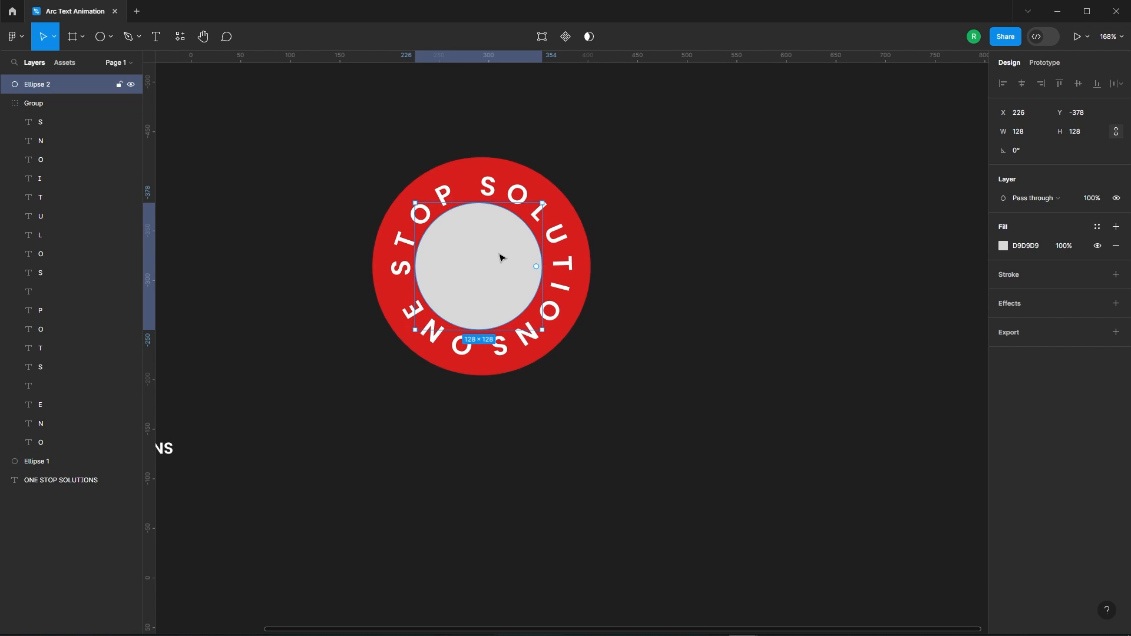
Centre the inner circle on the red circle by aligning their horizontal centres.
left_click_drag(502, 260, 504, 257)
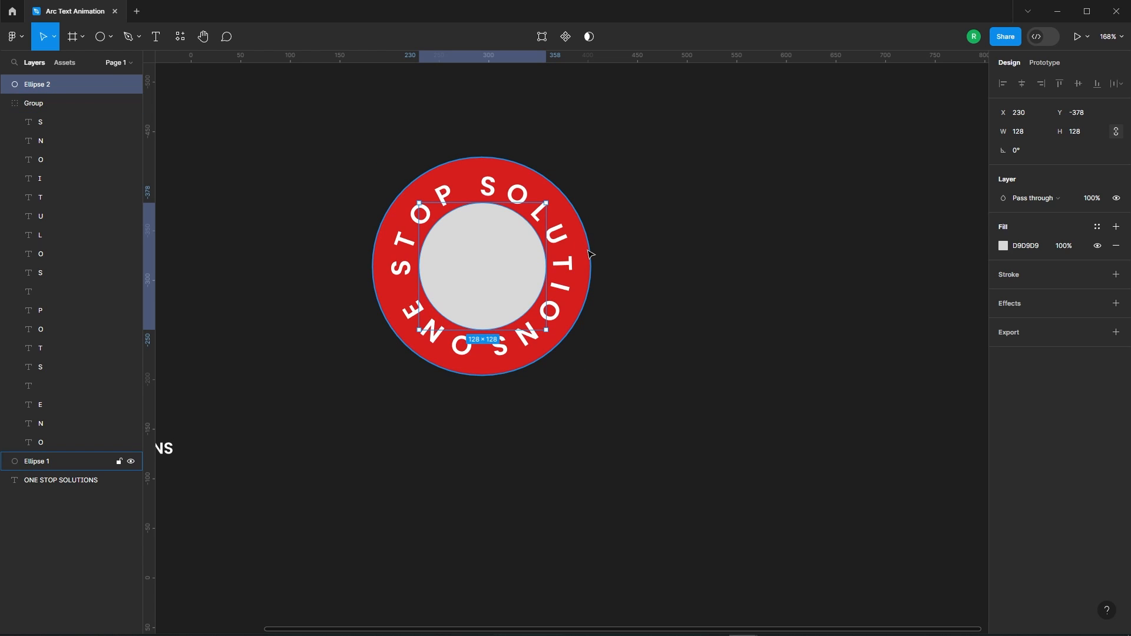
left_click(37, 461, "shift")
left_click(1022, 83)
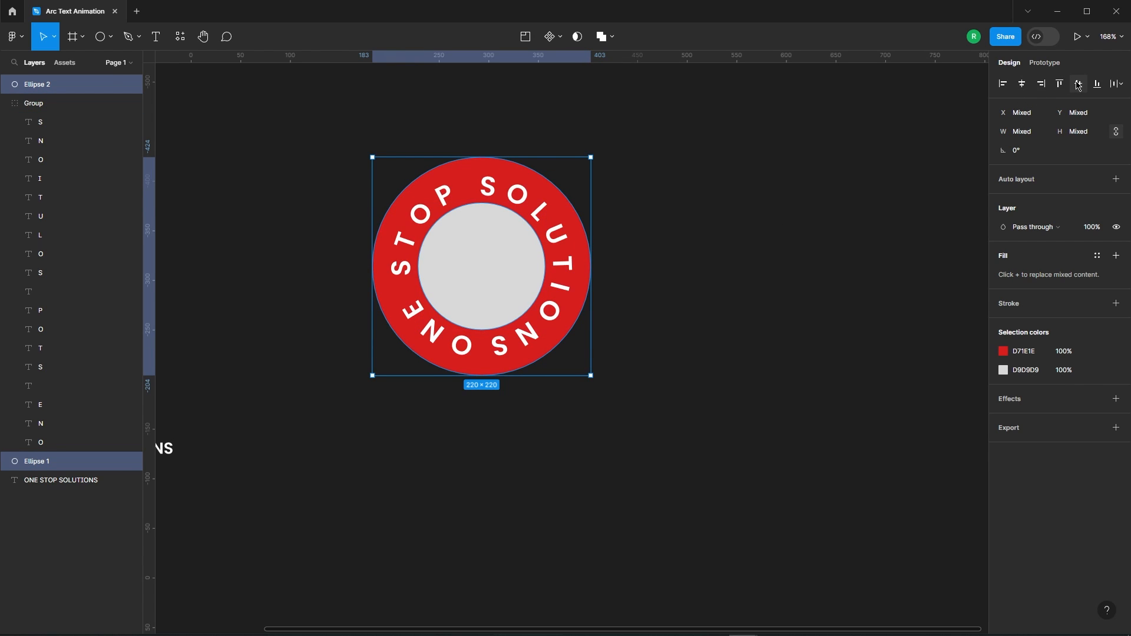
Give the inner circle a white FFFFFF inside stroke and remove its grey fill.
left_click(523, 270)
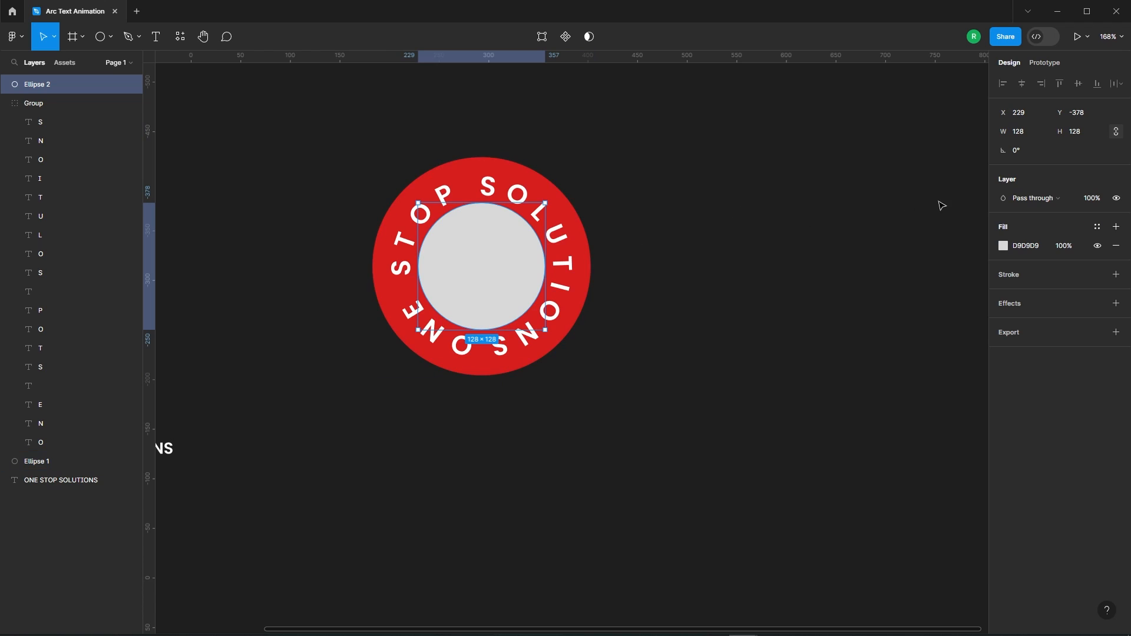
left_click(1115, 274)
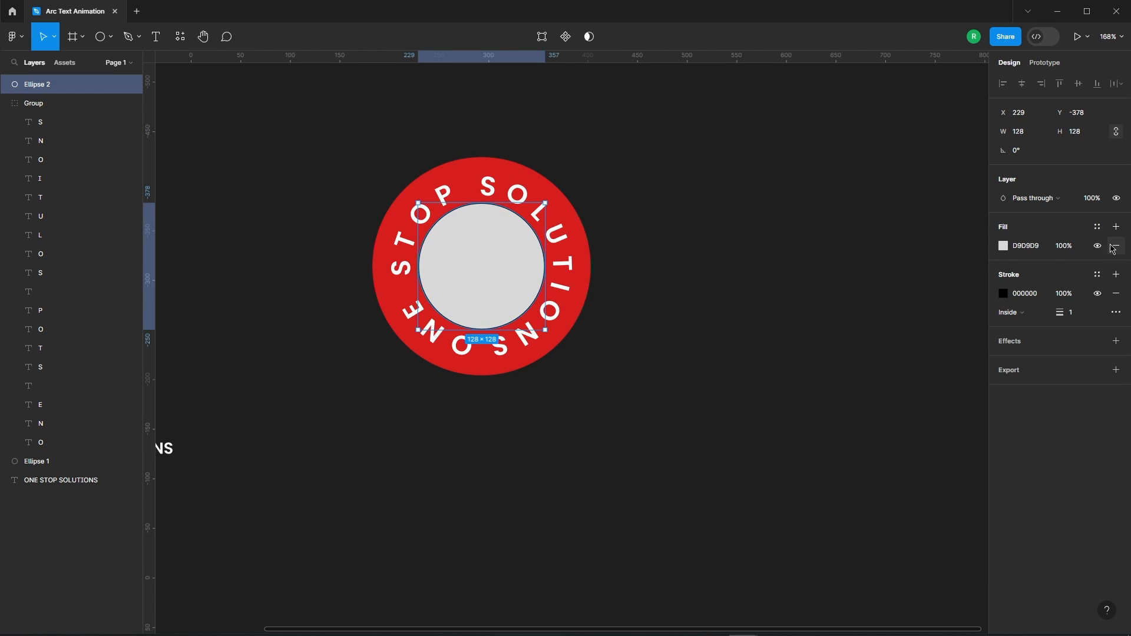
left_click(1116, 246)
left_click(1002, 274)
left_click(859, 329)
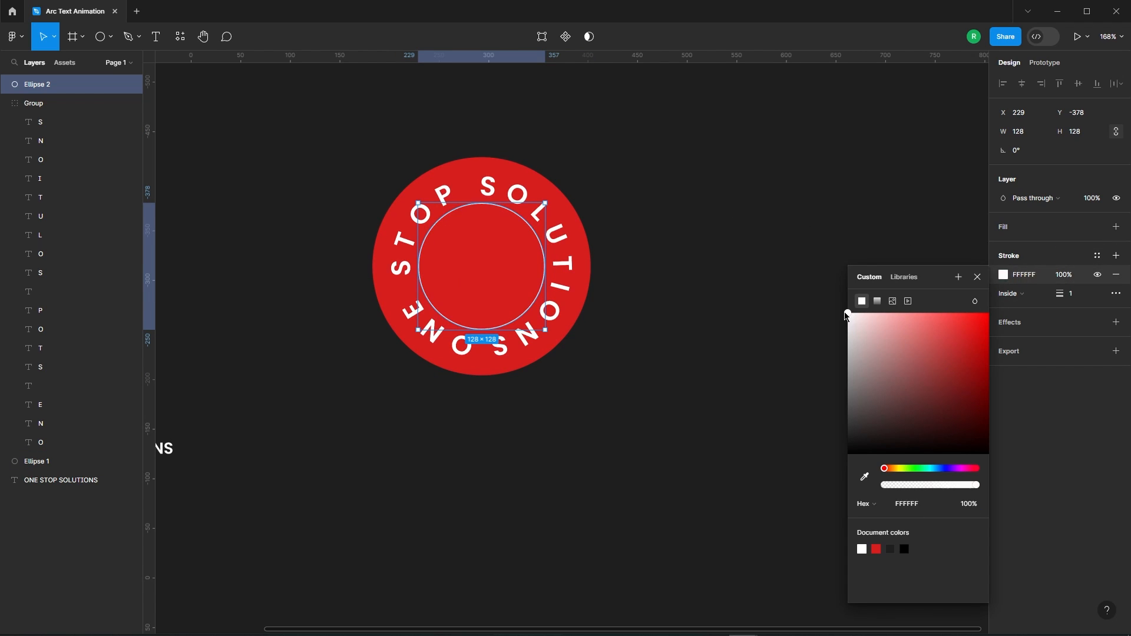
left_click(790, 209)
Scale the circular text group up from its centre to about 220.56 × 220.09, matching the red circle's edge.
scroll(427, 117, "down", 4)
scroll(433, 131, "up", 3)
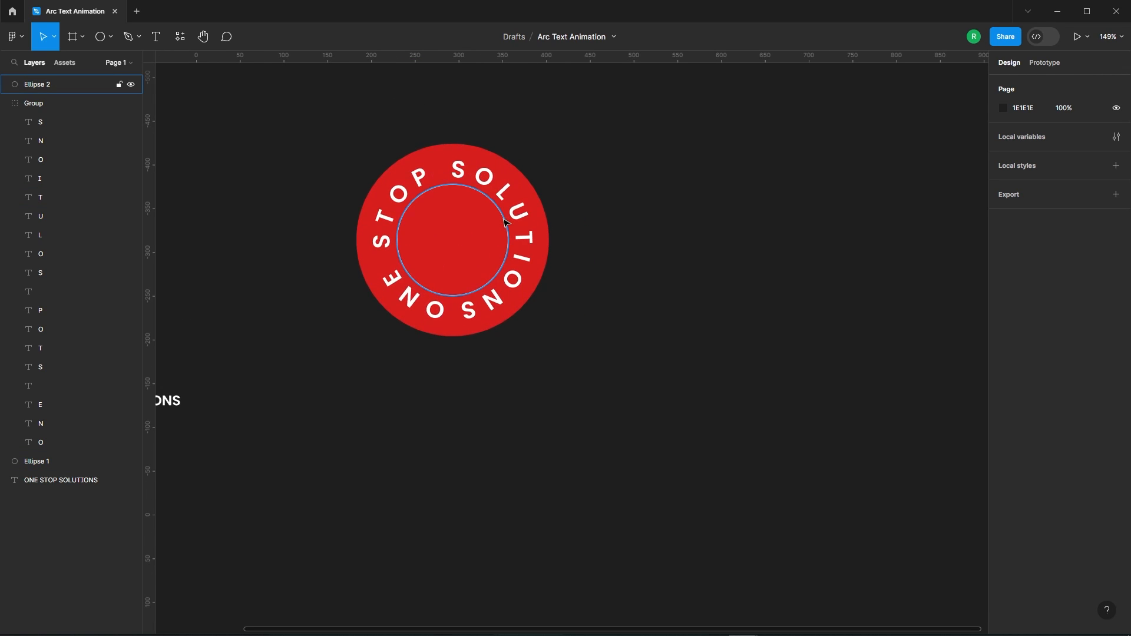
left_click(527, 201)
key("k")
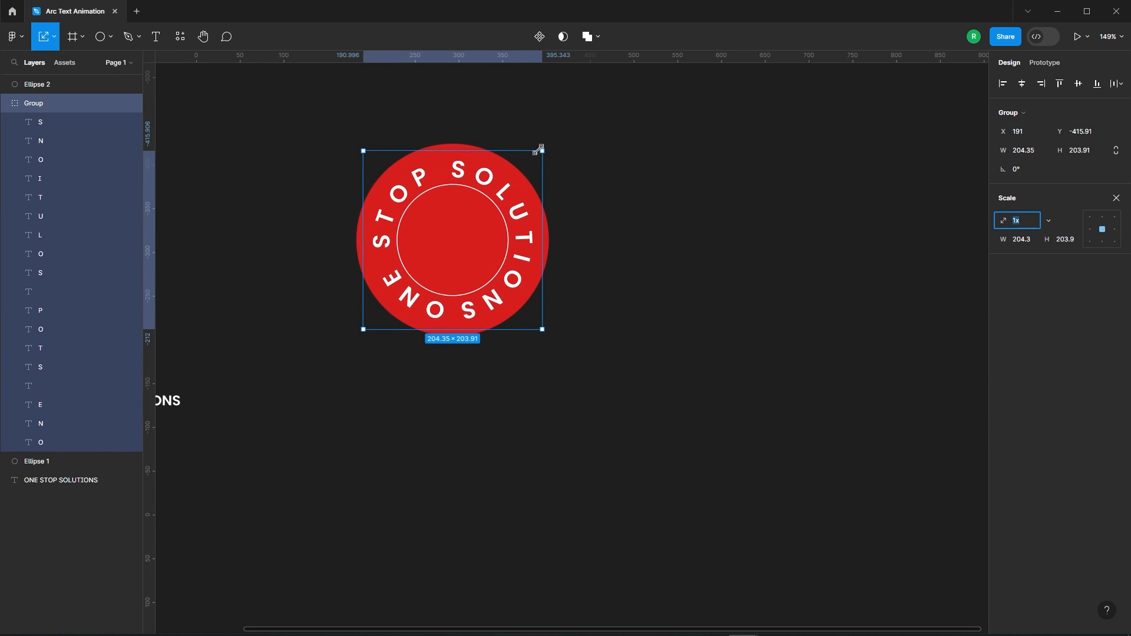
left_click_drag(541, 146, 547, 146)
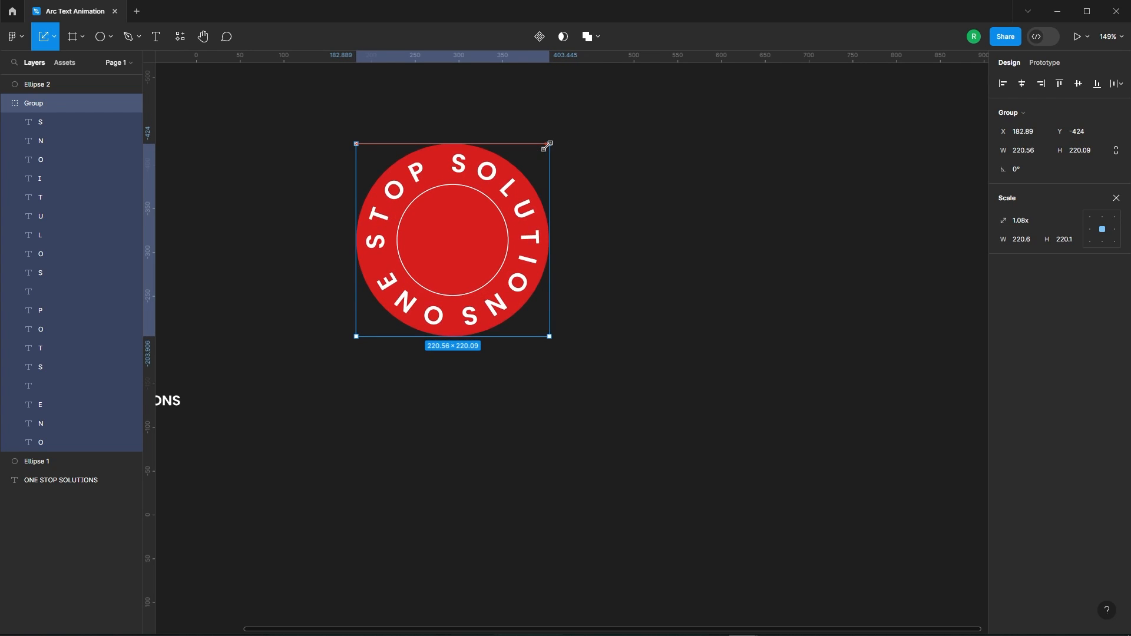
left_click(628, 144)
left_click(503, 213)
left_click(657, 196)
Select the red circle, the text group and the inner circle and wrap them in one frame.
scroll(660, 200, "down", 5)
left_click(448, 160)
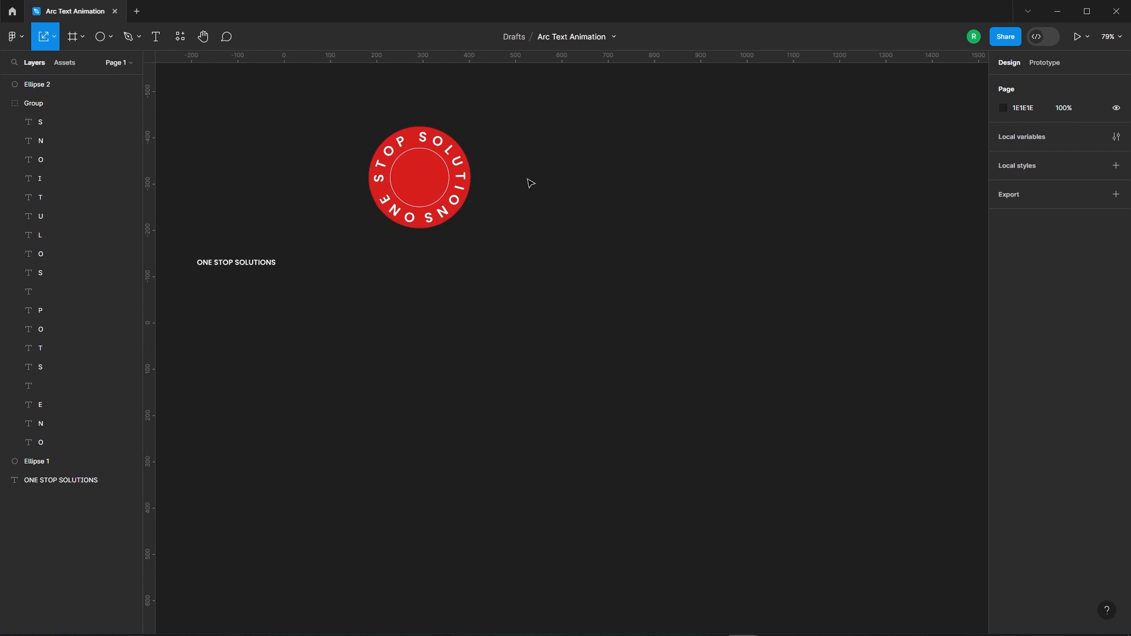
scroll(522, 195, "down", 5)
left_click_drag(436, 127, 631, 256)
left_click(631, 257)
left_click_drag(478, 135, 560, 240)
right_click(503, 180)
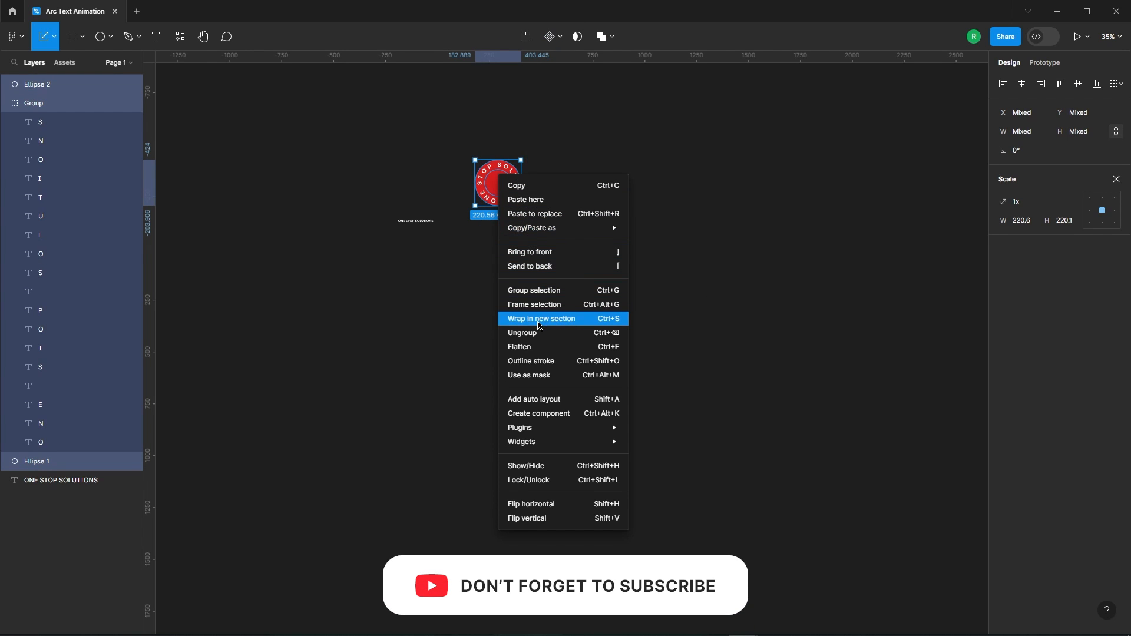
left_click(569, 306)
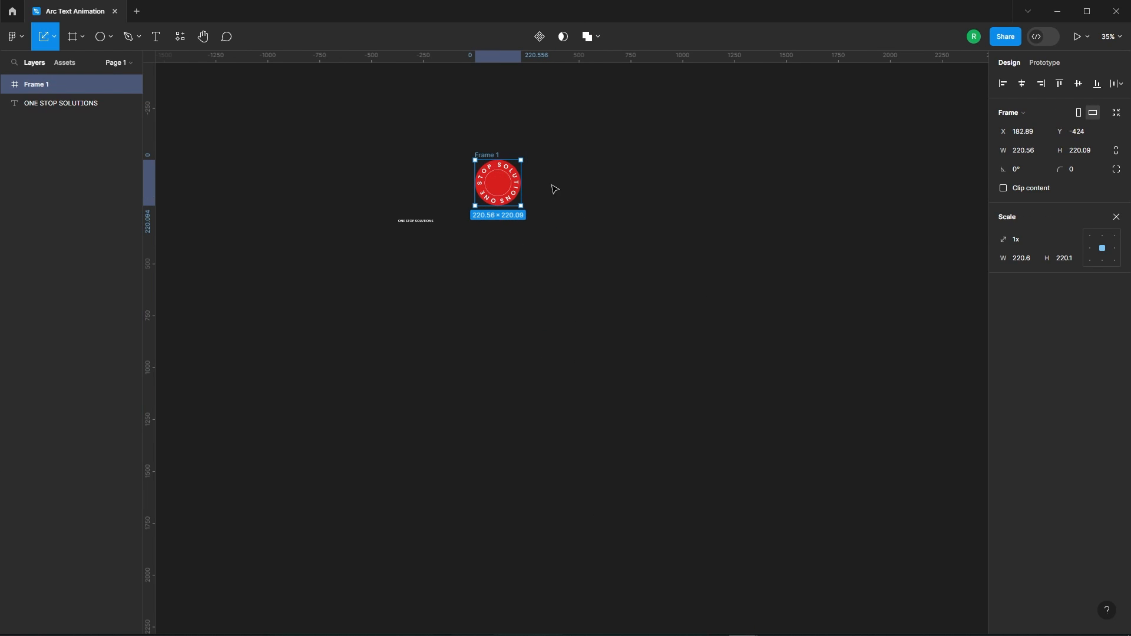
Duplicate the badge frame and place the copy beside the original at about X 473, Y -424.
left_click(593, 202)
scroll(581, 202, "up", 2)
scroll(471, 330, "up", 3)
scroll(416, 454, "down", 1)
scroll(442, 402, "up", 2)
left_click(342, 226)
left_click_drag(354, 226, 505, 227)
left_click(669, 222)
Rotate the text group and inner circle of the second badge clockwise to -90°, keeping the red circle in place.
scroll(638, 263, "up", 3)
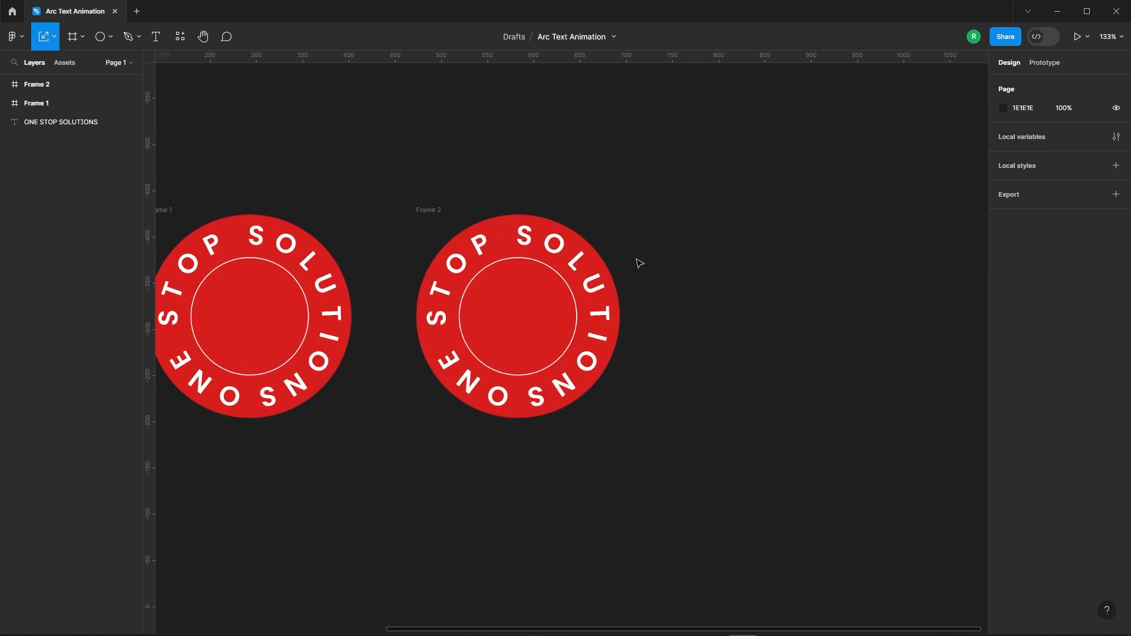
left_click(596, 263)
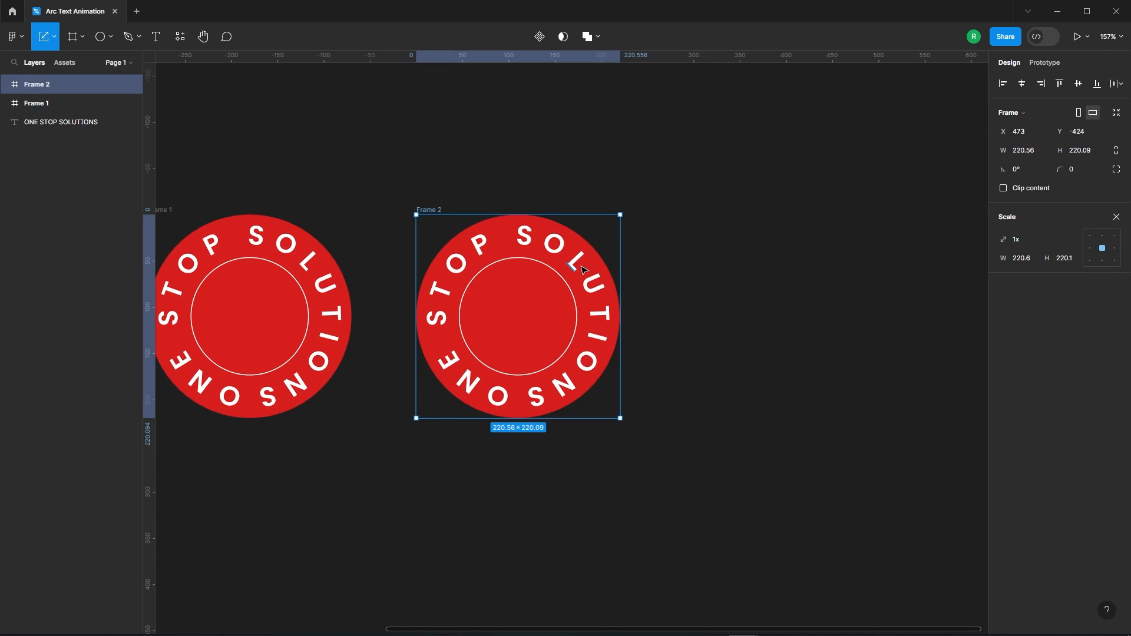
double_click(583, 269)
left_click(669, 269)
left_click(568, 253)
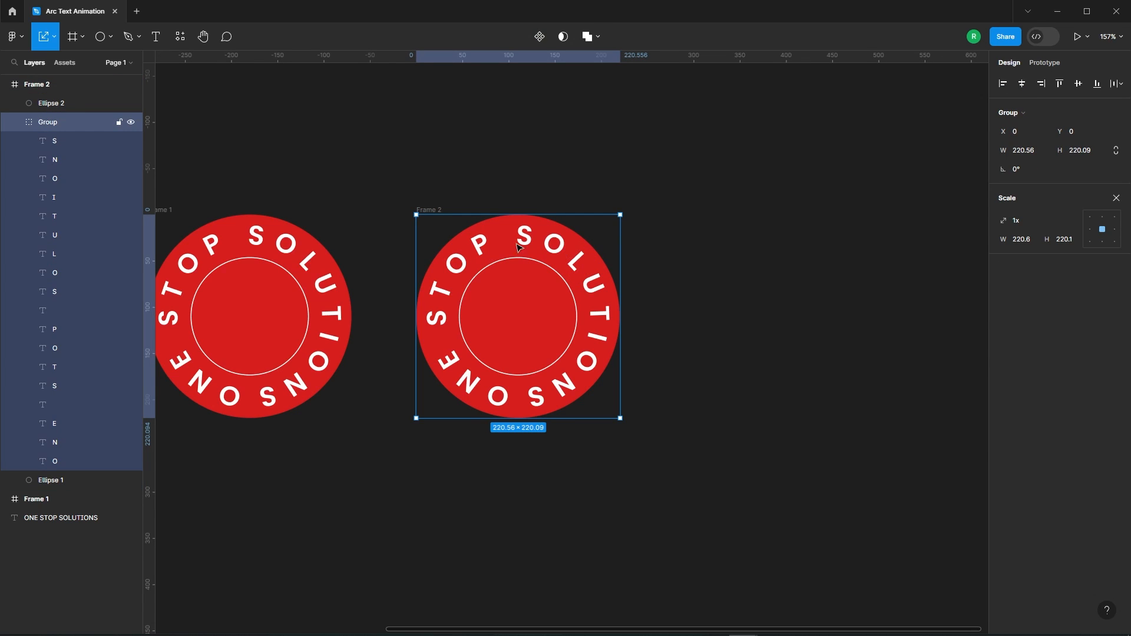
left_click(565, 279, "shift")
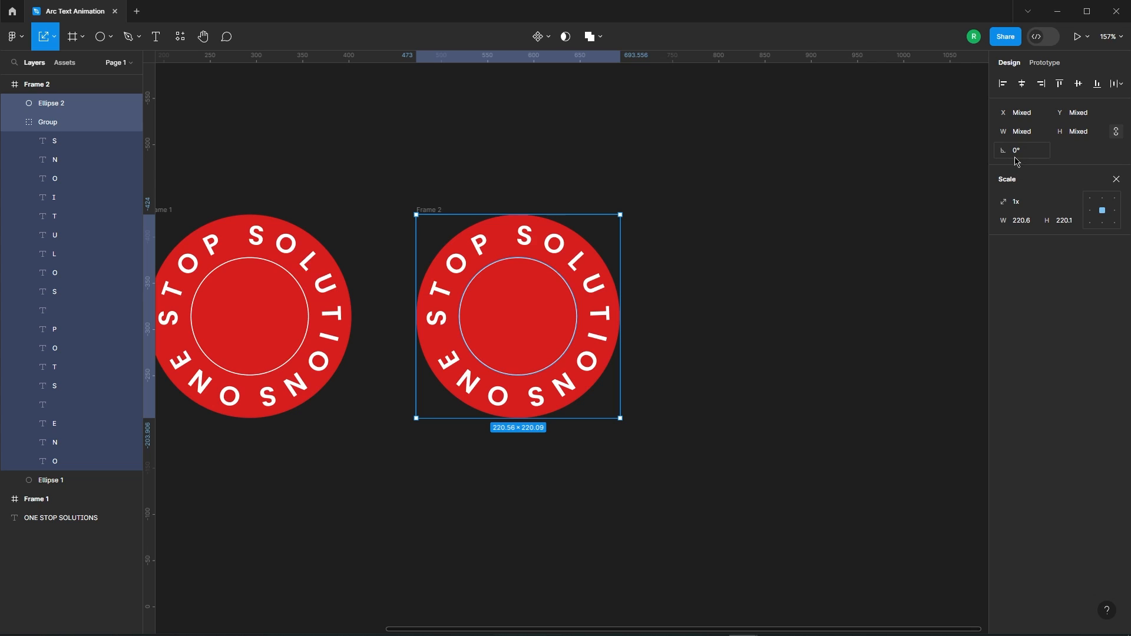
left_click_drag(626, 209, 676, 446)
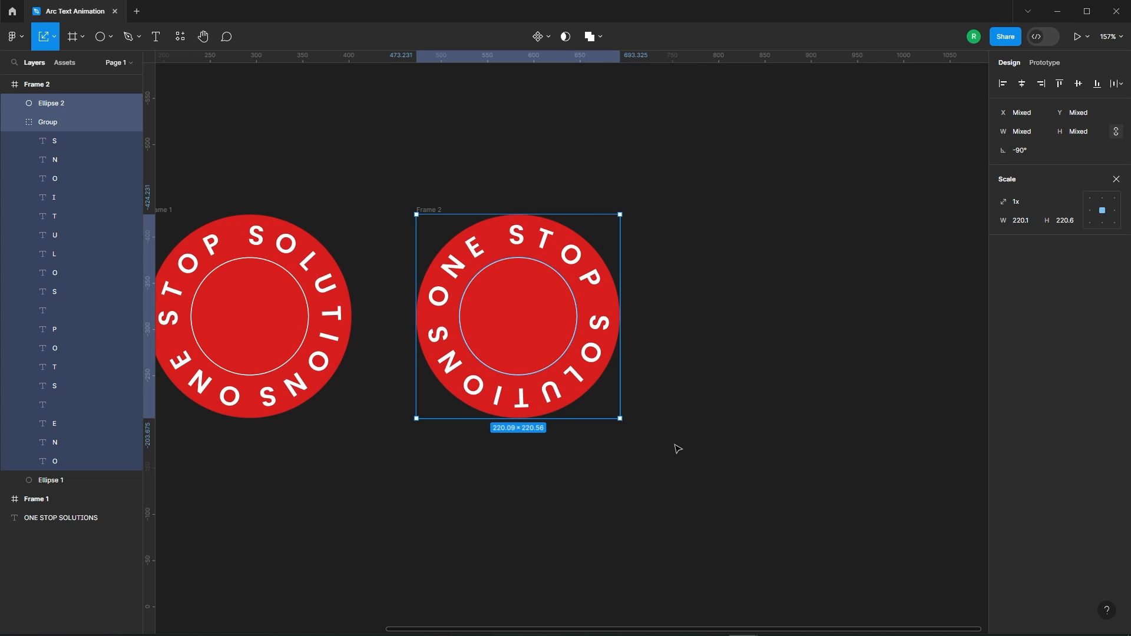
Duplicate the second badge frame and place the copy in the same row at about X 780, Y -424.
scroll(365, 246, "down", 3)
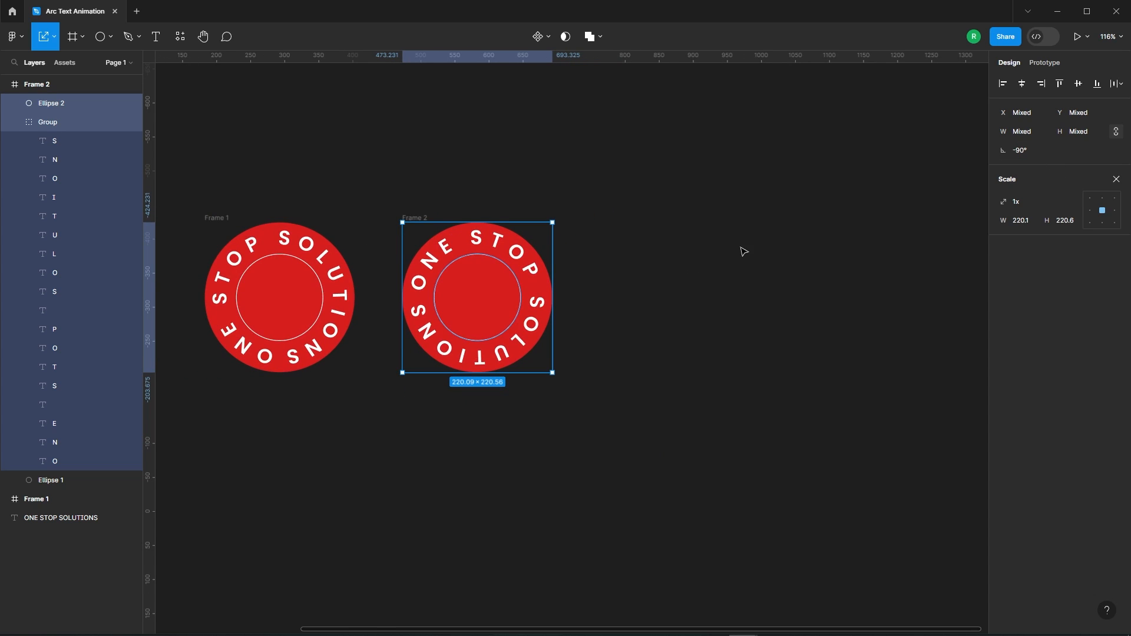
left_click_drag(413, 219, 621, 219)
scroll(595, 259, "up", 5)
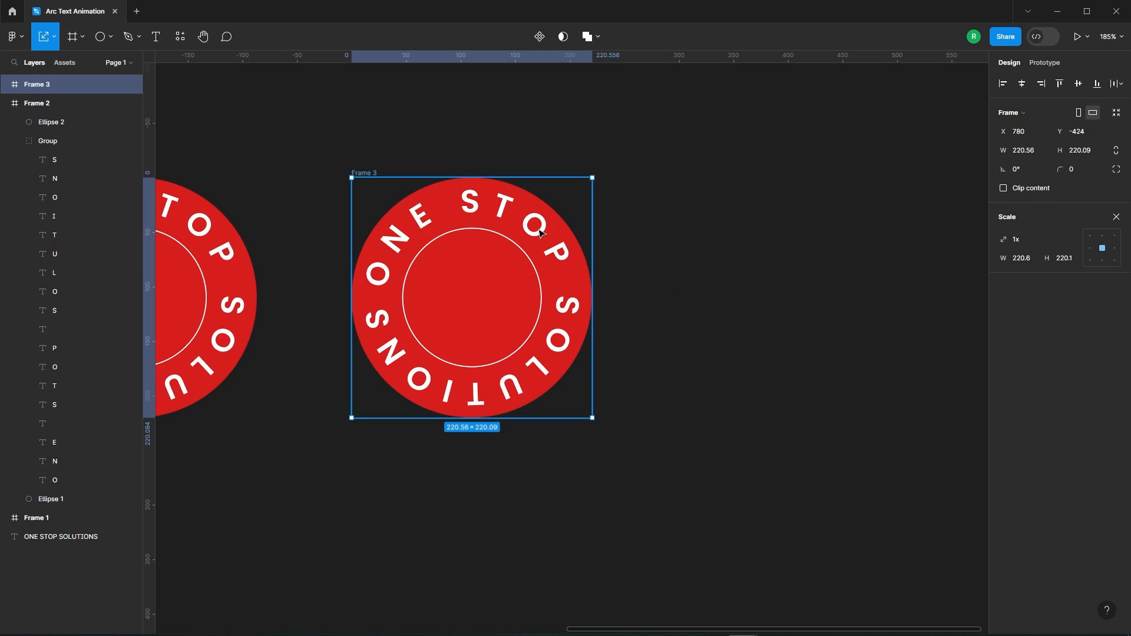
Rotate the third badge's text group and inner circle together another quarter turn clockwise to 180°.
left_click(566, 251)
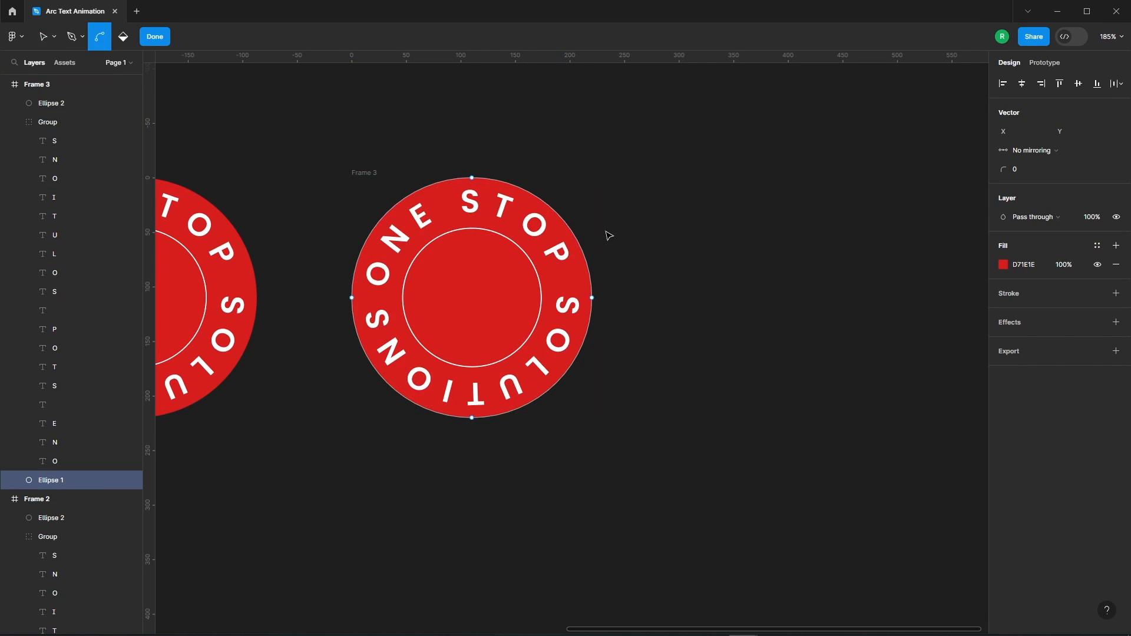
left_click(564, 251)
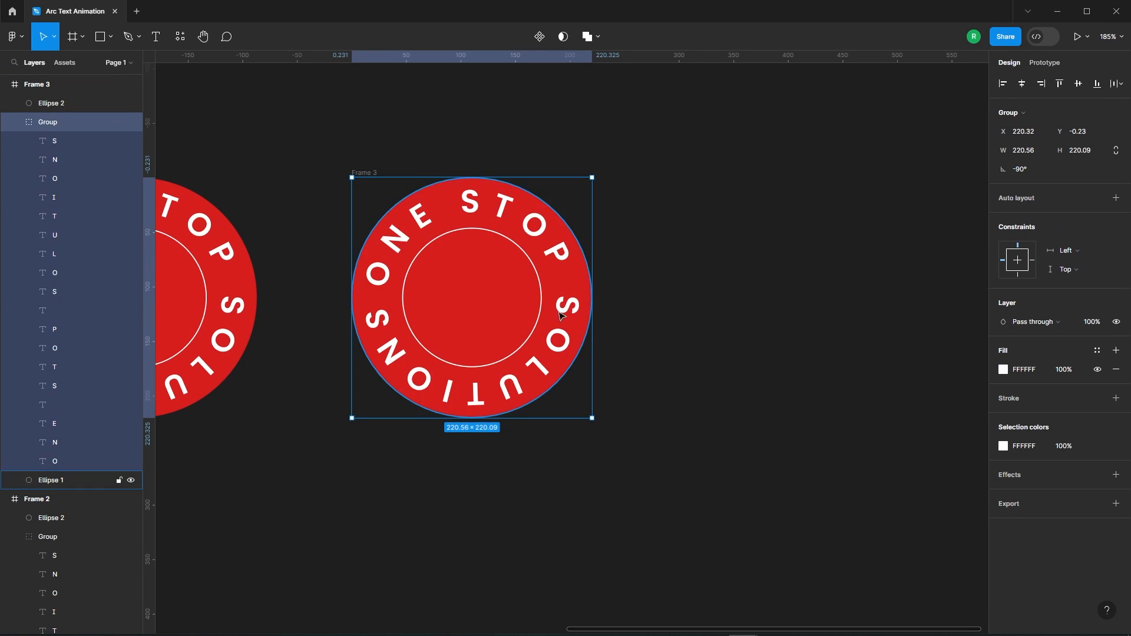
left_click(537, 270, "shift")
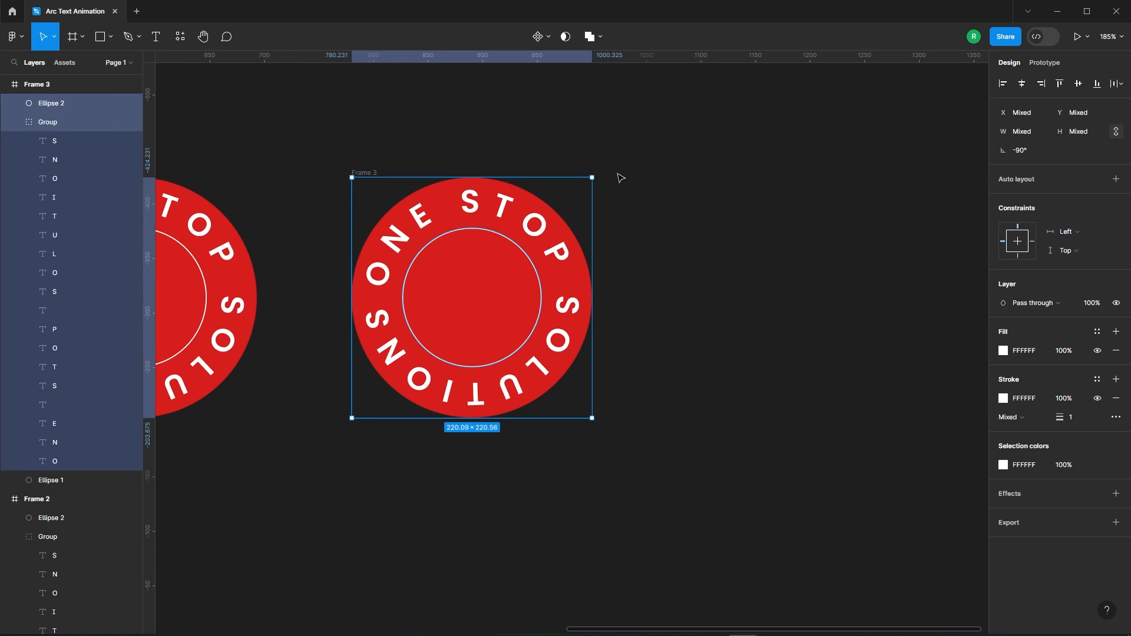
left_click_drag(594, 171, 613, 195)
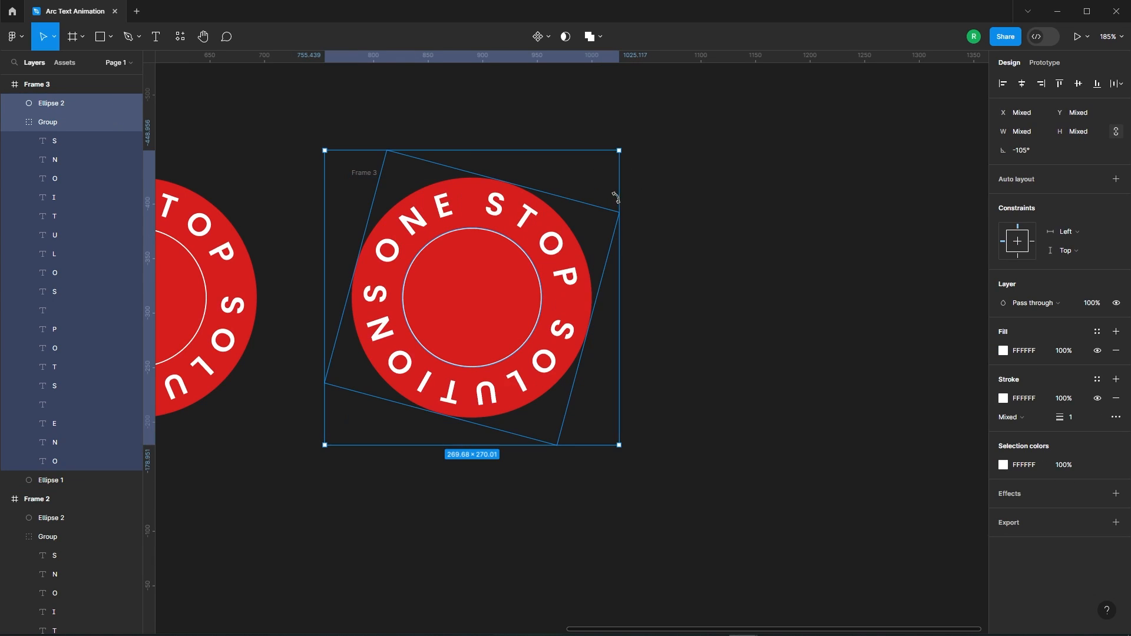
left_click_drag(625, 233, 571, 423)
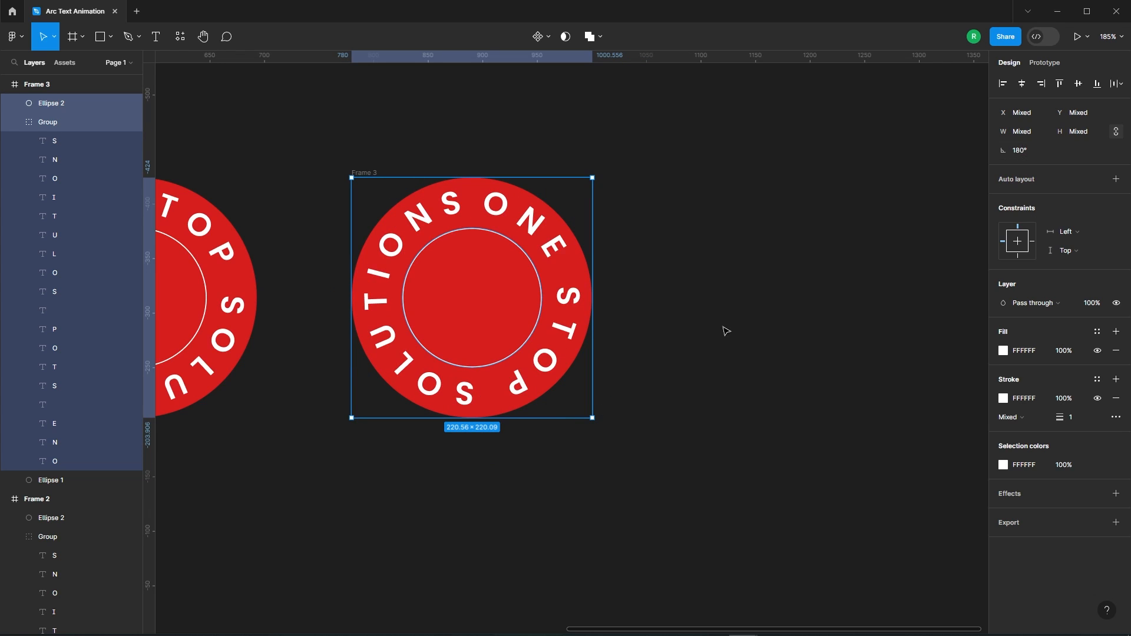
Duplicate the third badge frame and place the copy next in the row at about X 1072, Y -424.
scroll(362, 200, "down", 3)
left_click_drag(374, 181, 602, 183)
scroll(359, 203, "down", 3)
Rotate the text group and inner circle in the fourth badge clockwise to 90°.
scroll(699, 229, "up", 3)
left_click(568, 222)
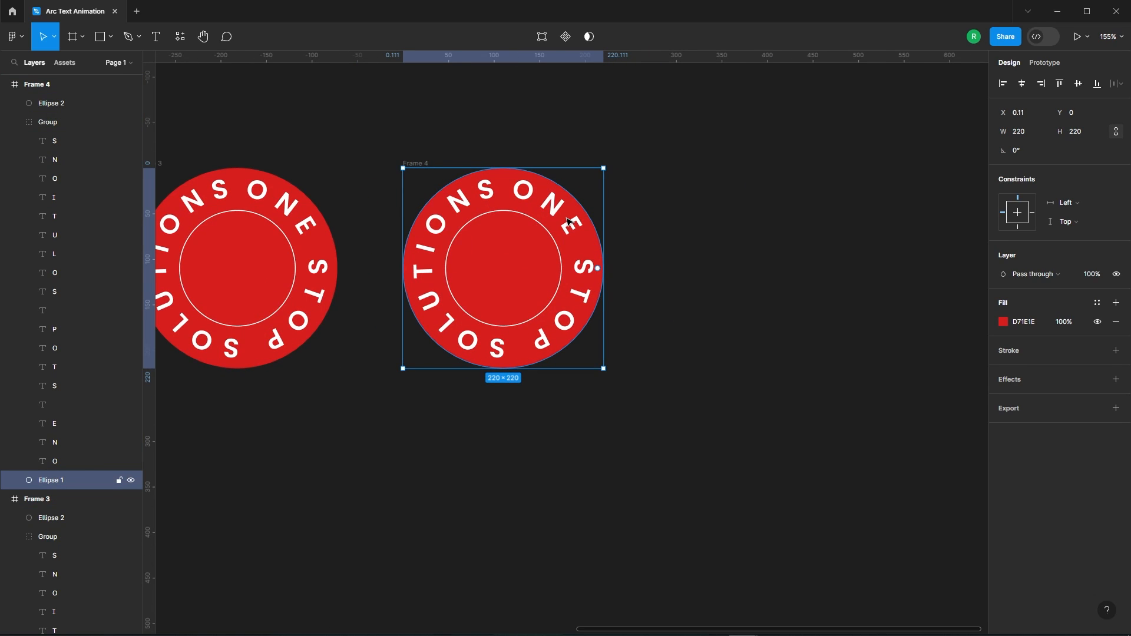
left_click(65, 127)
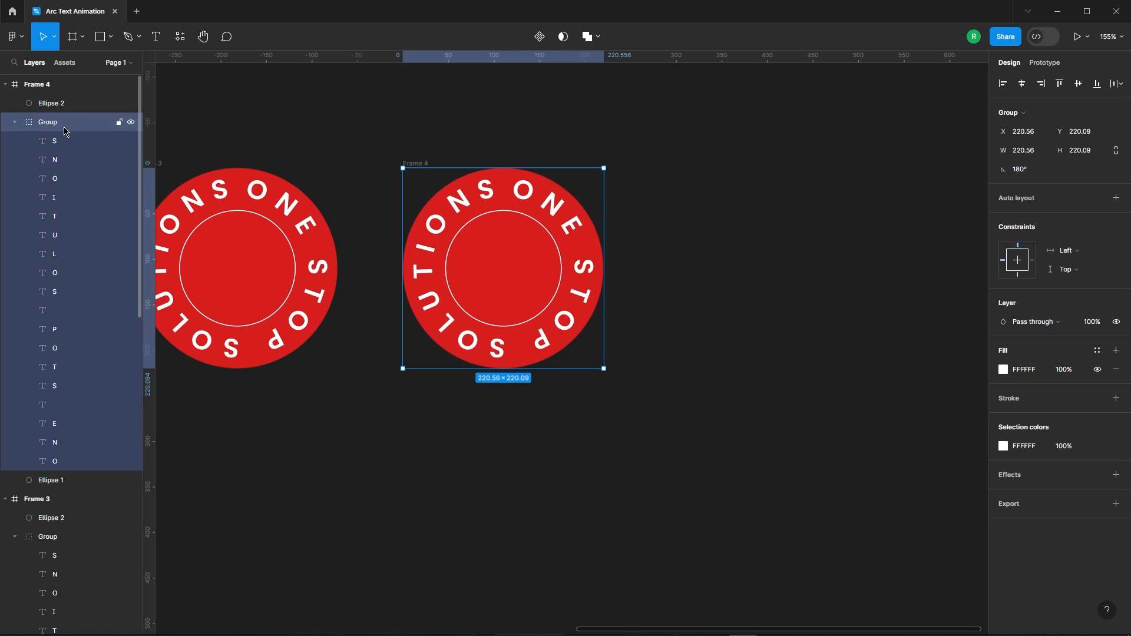
left_click(545, 230, "shift")
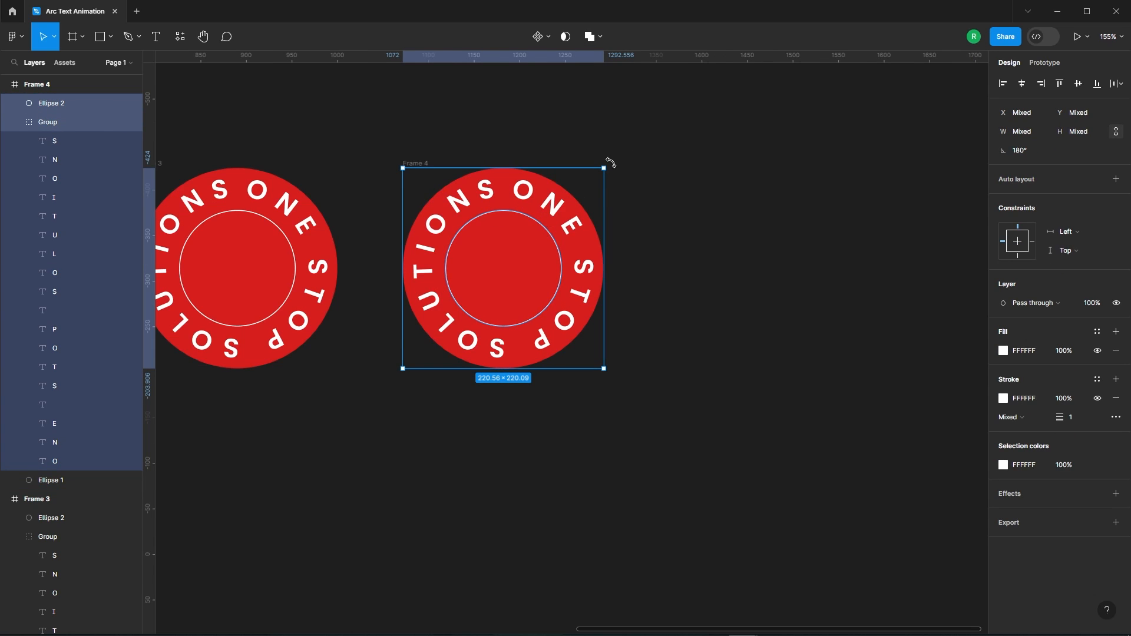
left_click_drag(610, 163, 609, 341)
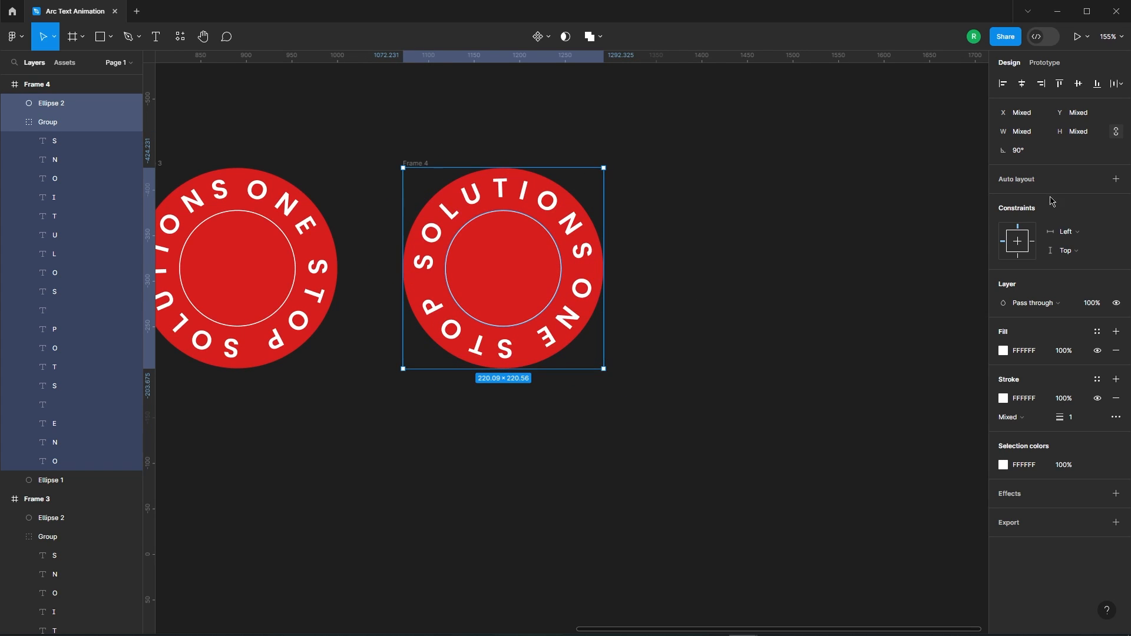
Duplicate the fourth badge frame and place the copy at the end of the row at about X 1378, Y -424.
scroll(300, 182, "down", 3)
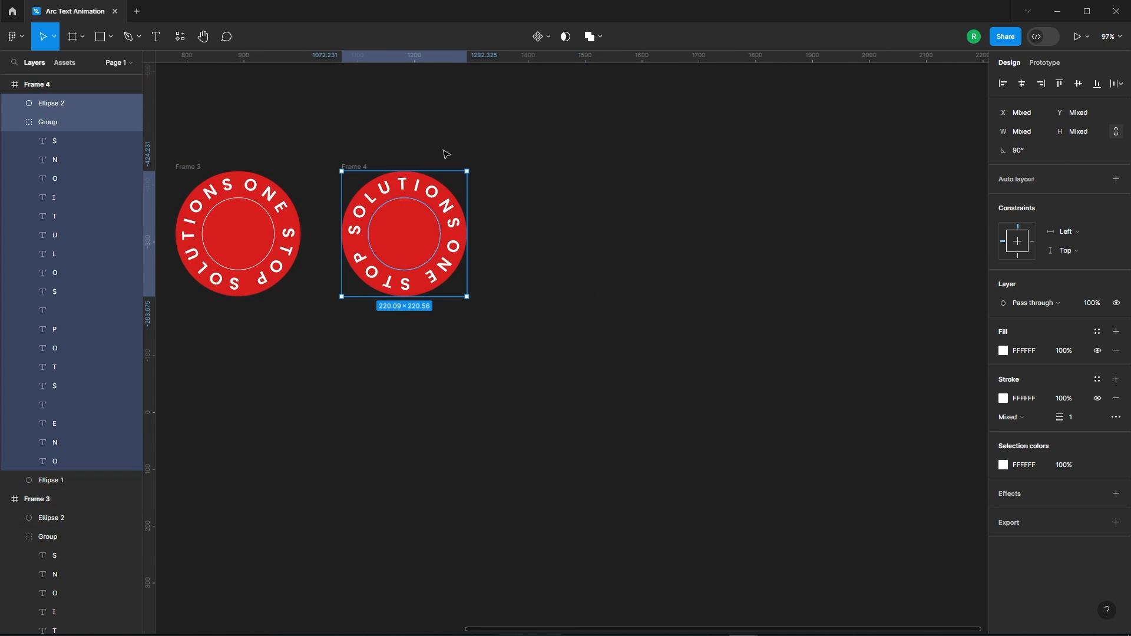
left_click(350, 153)
left_click(356, 167)
left_click_drag(355, 167, 541, 158)
scroll(540, 157, "down", 3)
Rotate the fifth badge's text group and inner circle clockwise to 0°, completing the full turn.
scroll(727, 185, "up", 3)
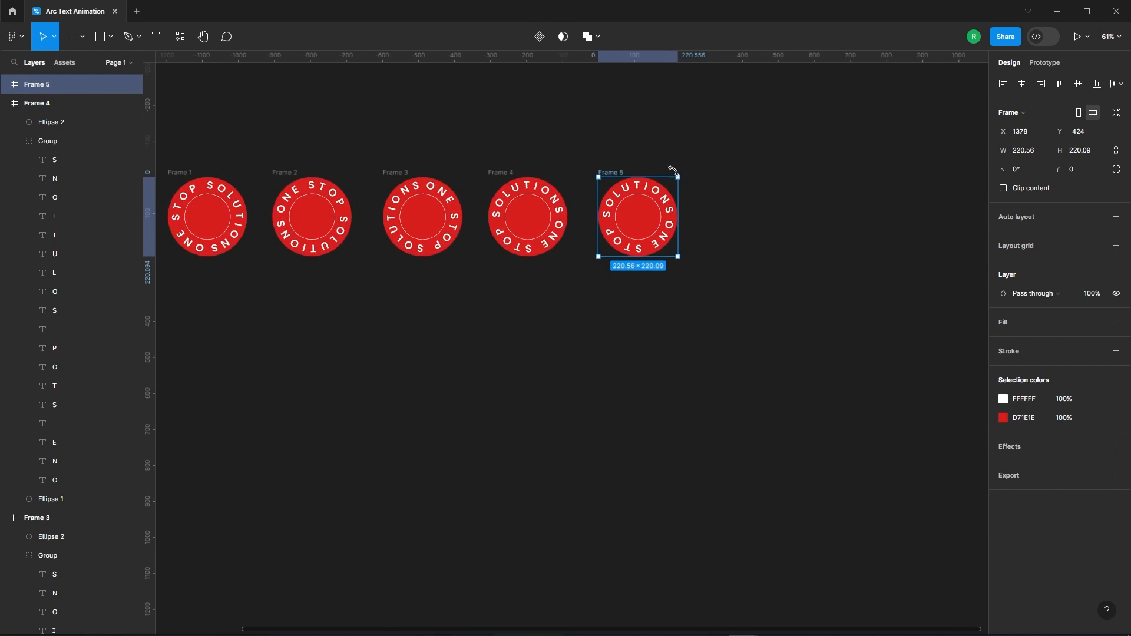
left_click(666, 218)
scroll(684, 192, "up", 3)
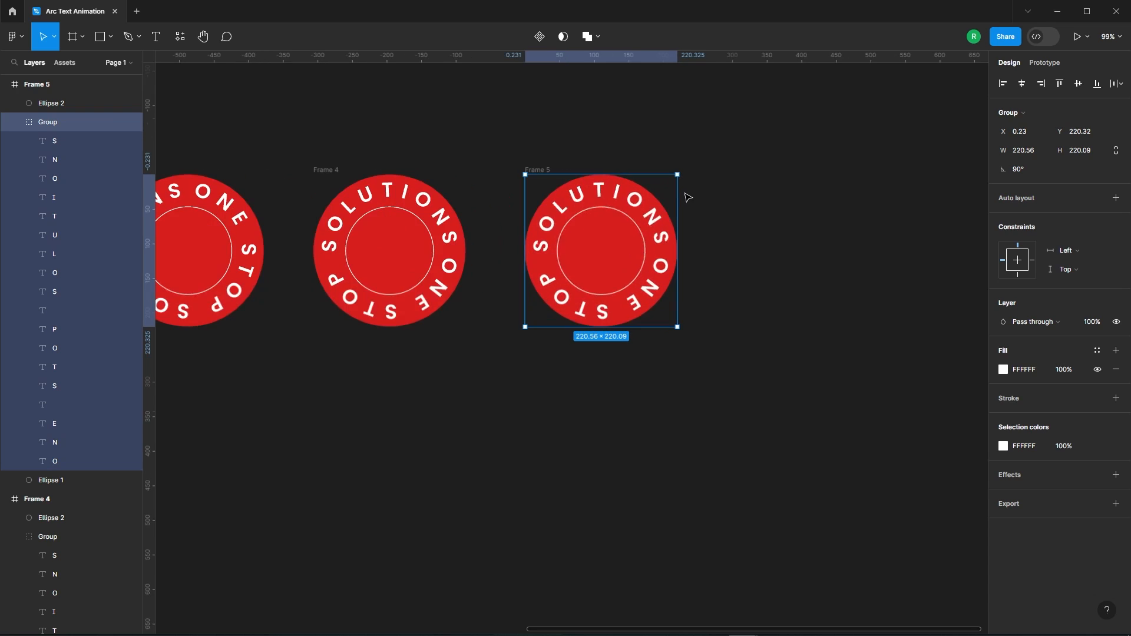
left_click(638, 229, "shift")
left_click_drag(682, 170, 693, 351)
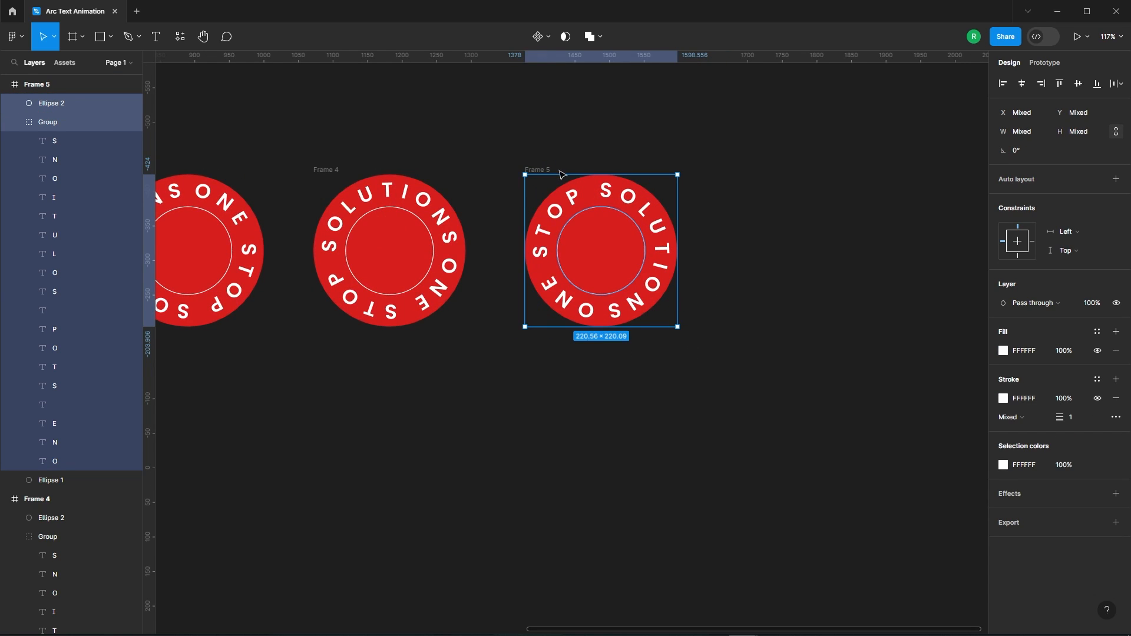
left_click(879, 201)
scroll(879, 202, "down", 5)
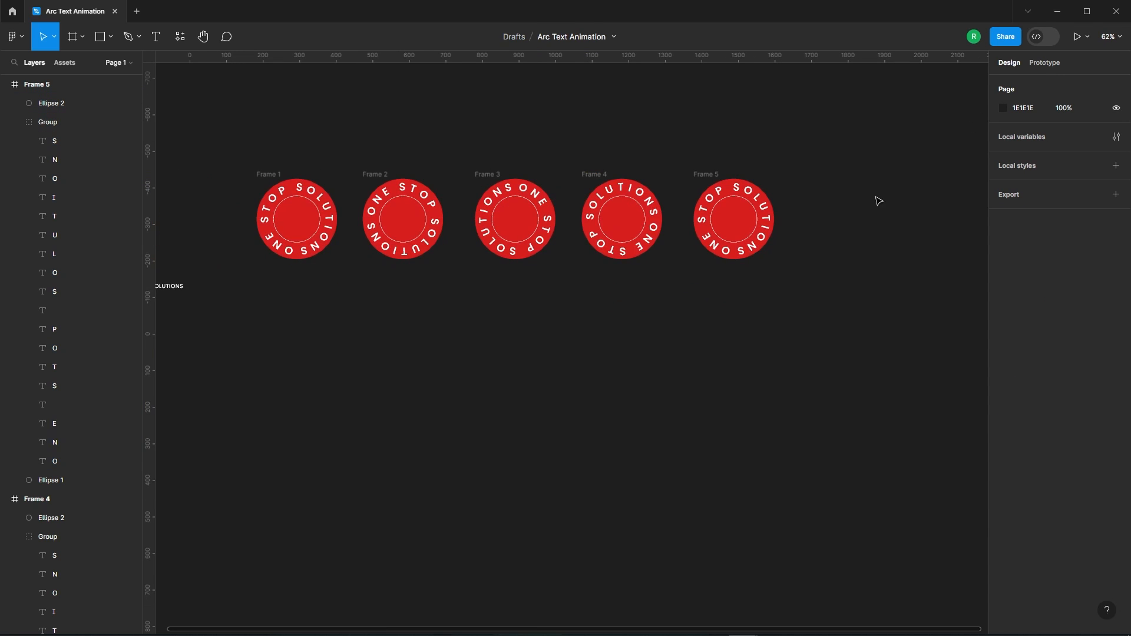
left_click(261, 174)
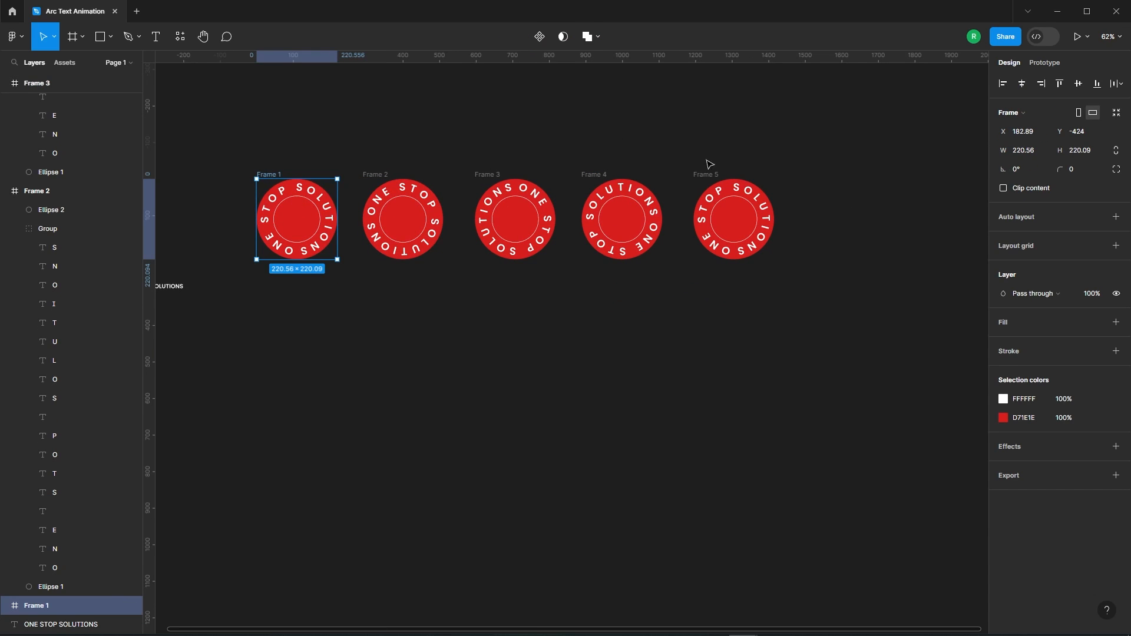
left_click(715, 179)
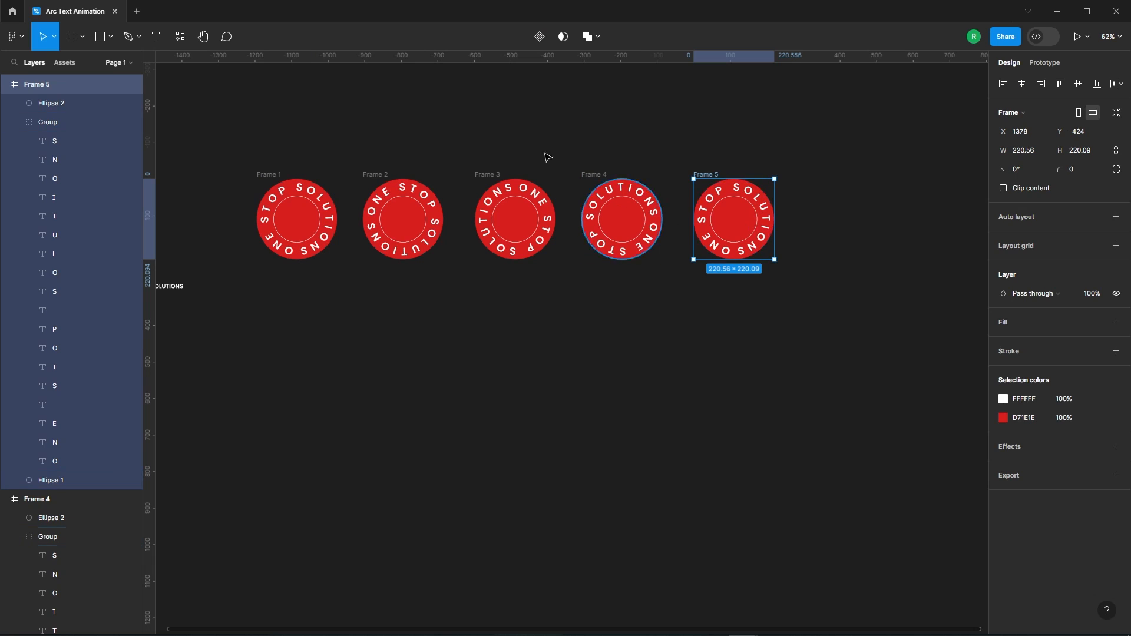
left_click(824, 275)
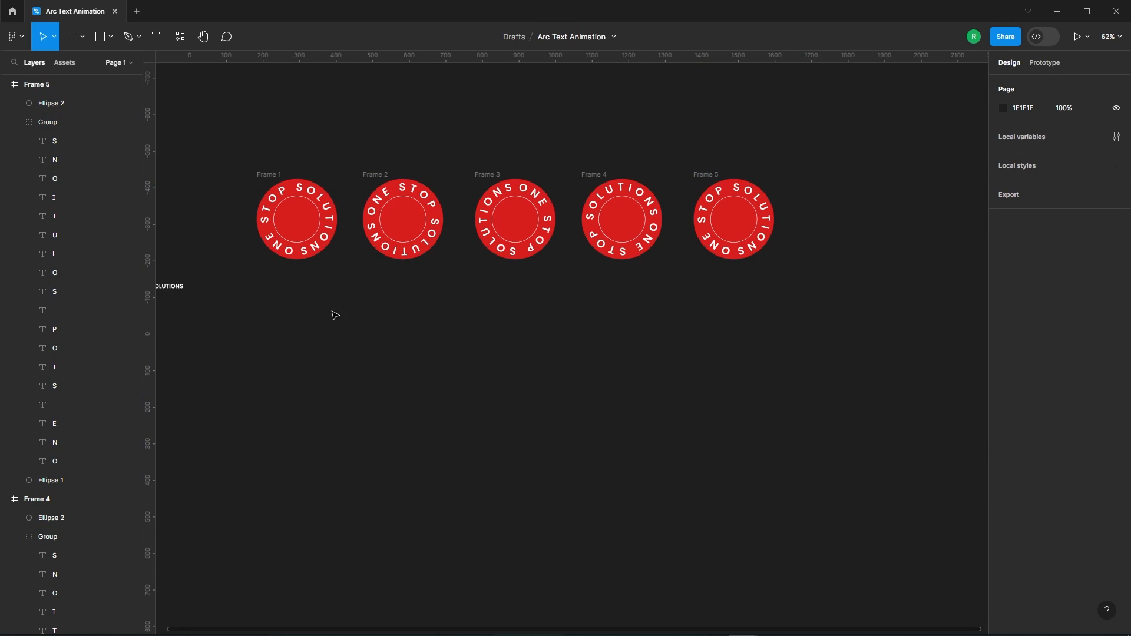
Select all five badge frames and combine them into one component set.
scroll(770, 265, "down", 3)
left_click_drag(361, 130, 818, 312)
left_click(553, 37)
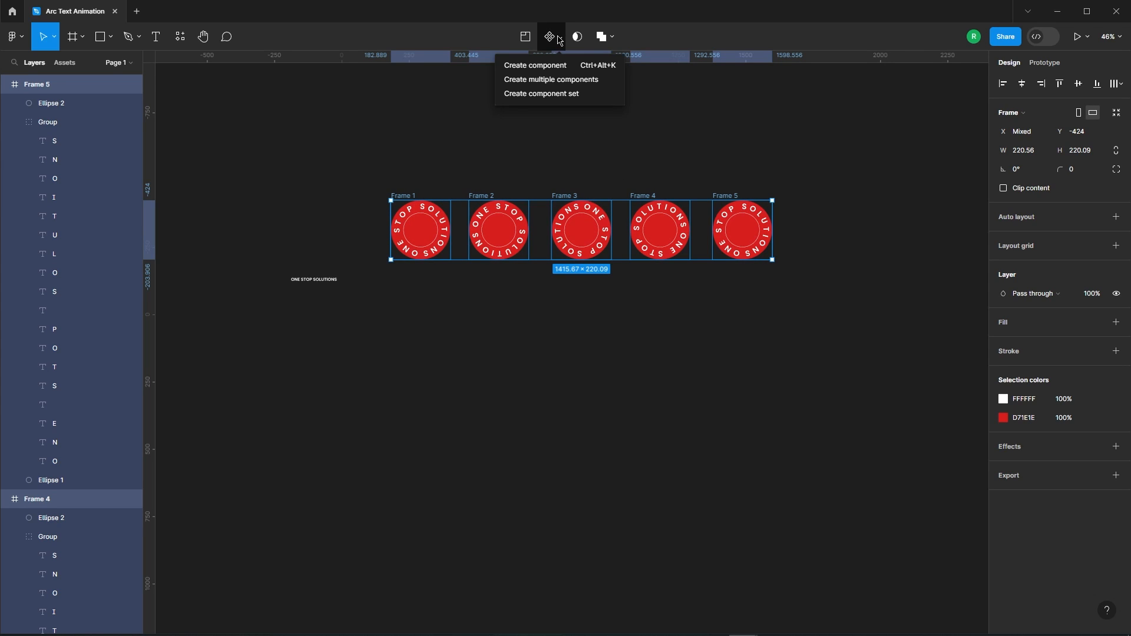
left_click(546, 95)
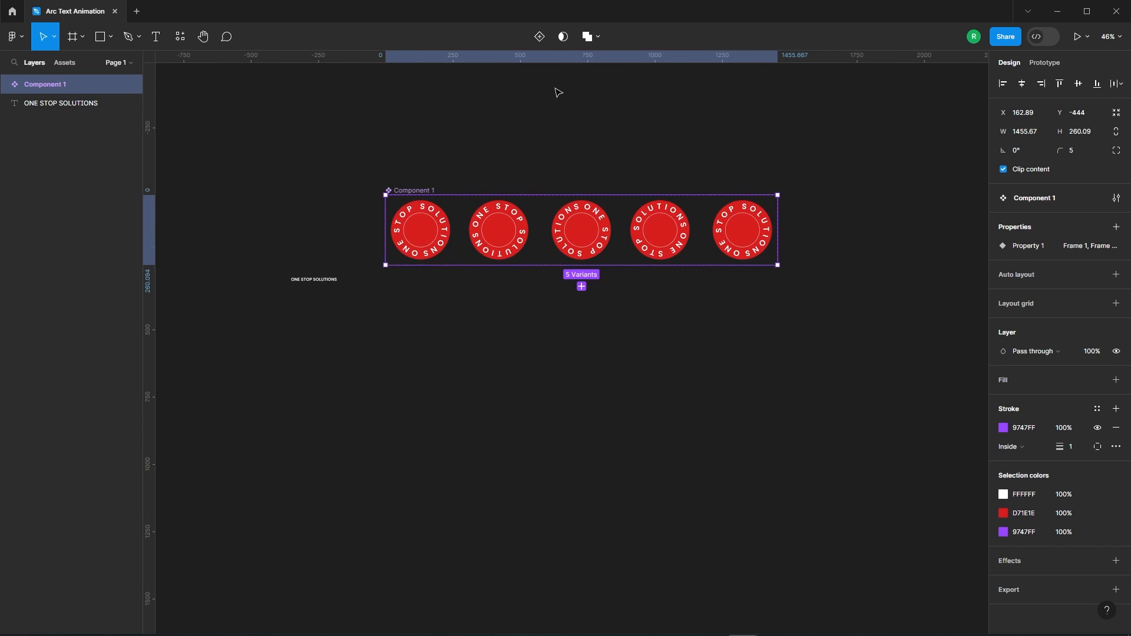
Link the first badge variant to the second with a prototype interaction triggered after a 1 ms delay.
left_click(434, 231)
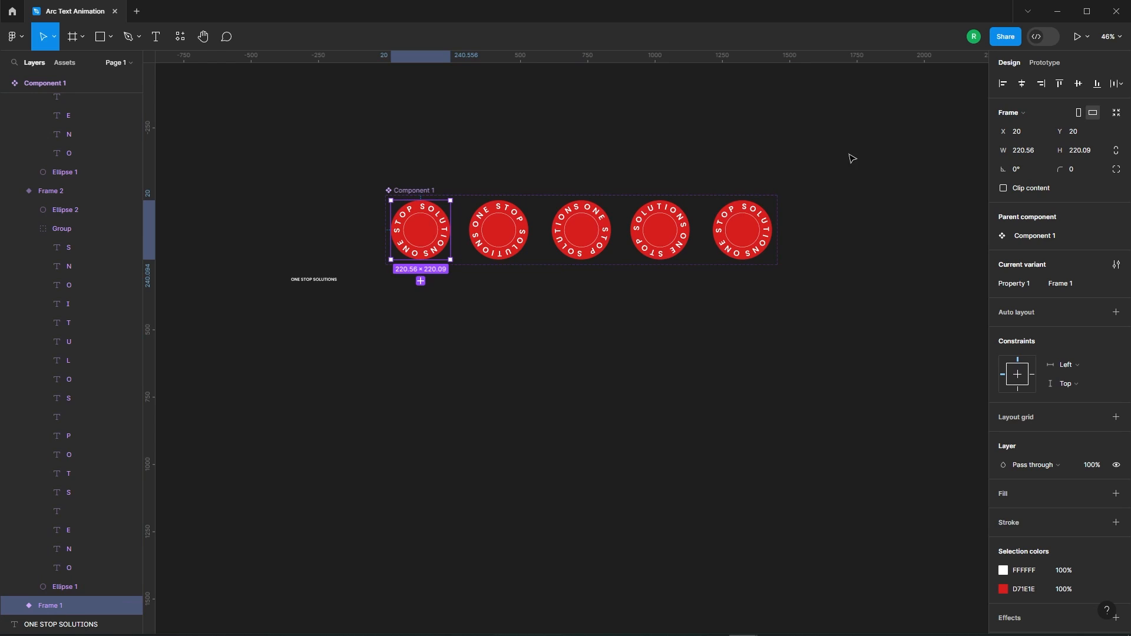
left_click(1044, 62)
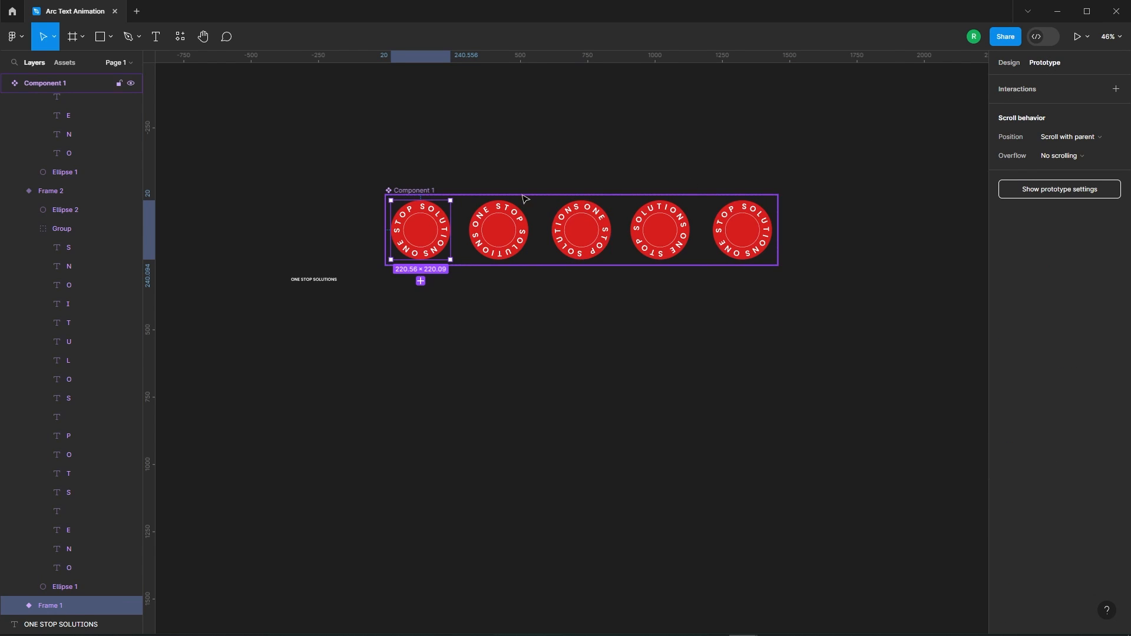
scroll(546, 179, "up", 2)
left_click_drag(433, 239, 514, 235)
left_click(414, 273)
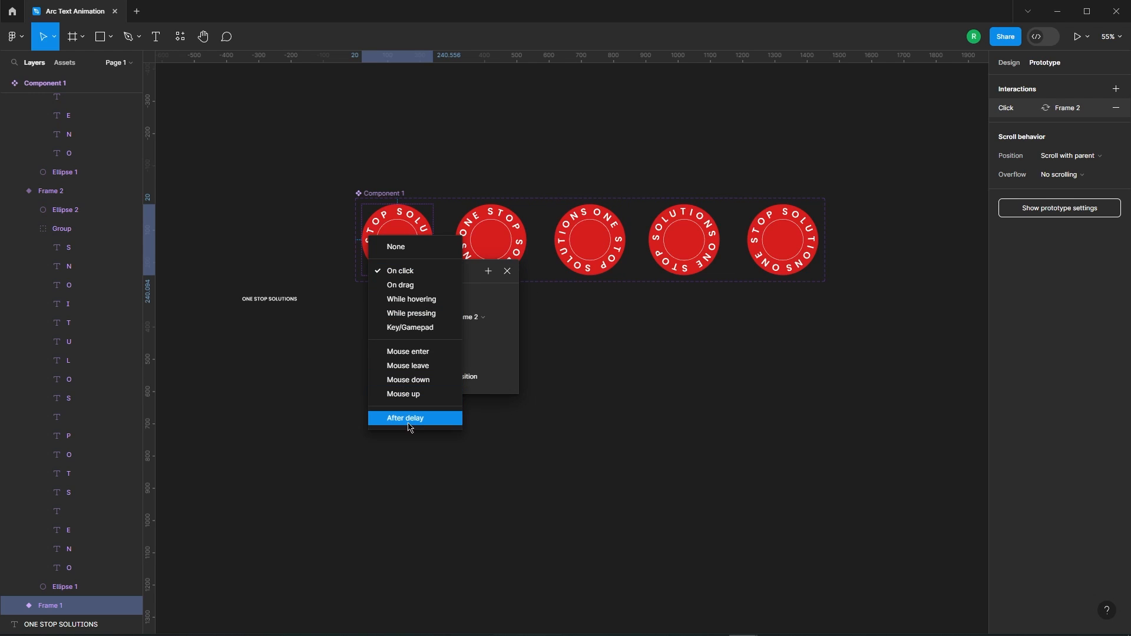
left_click(415, 418)
left_click(423, 288)
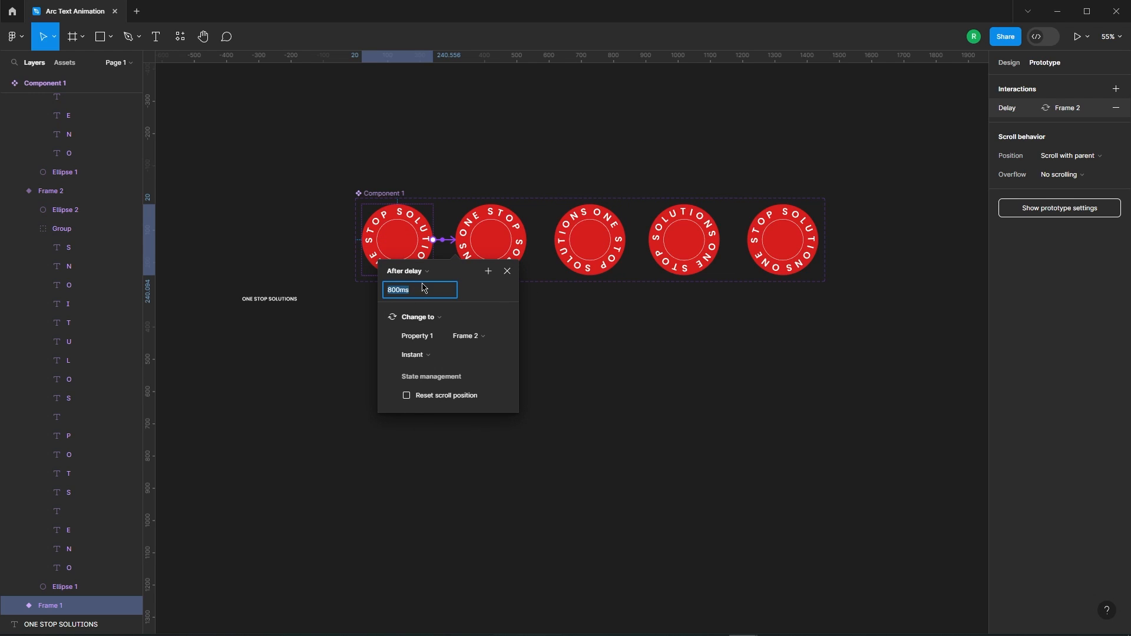
key("Return")
Set the first badge's transition to Smart animate with Linear easing and a 1500 ms duration.
left_click(428, 356)
left_click(431, 386)
left_click(443, 367)
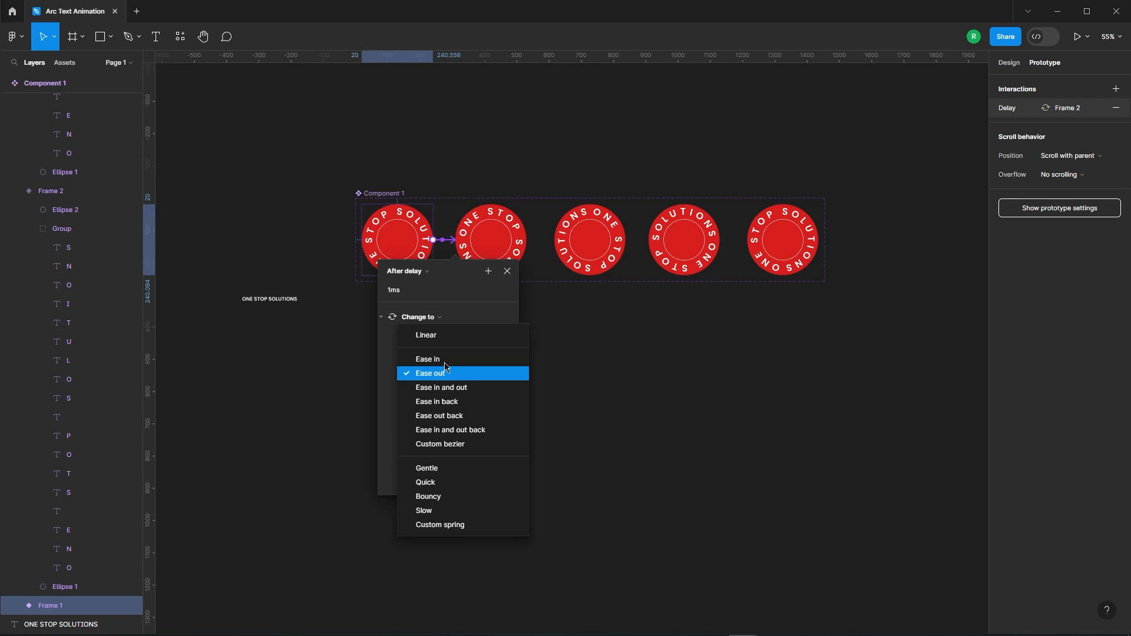
left_click(439, 334)
left_click(491, 379)
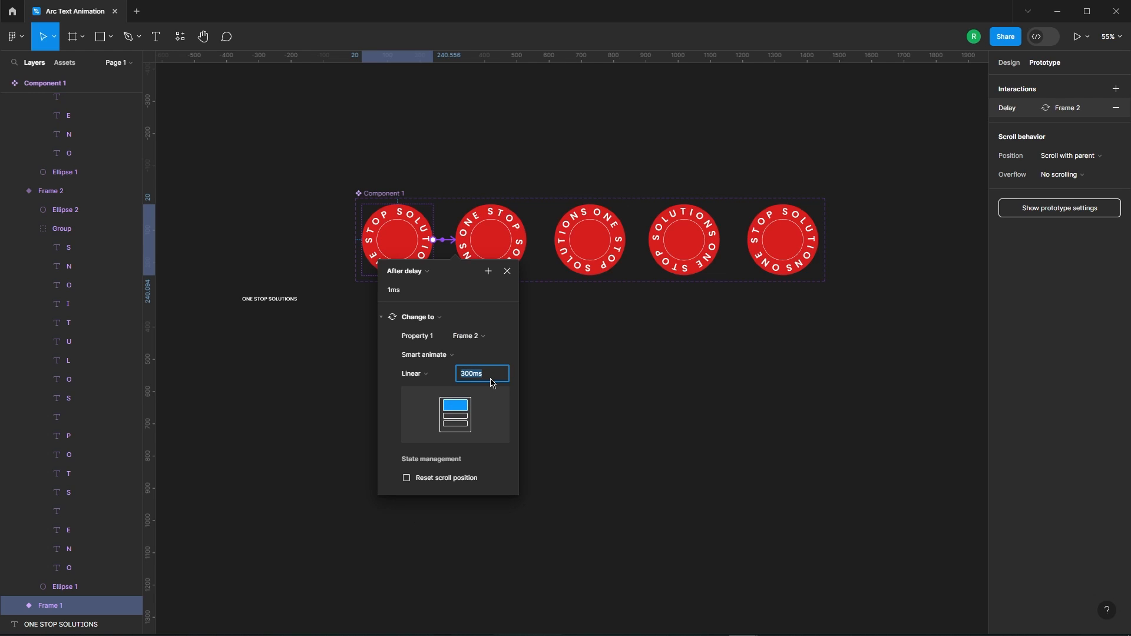
type("1500")
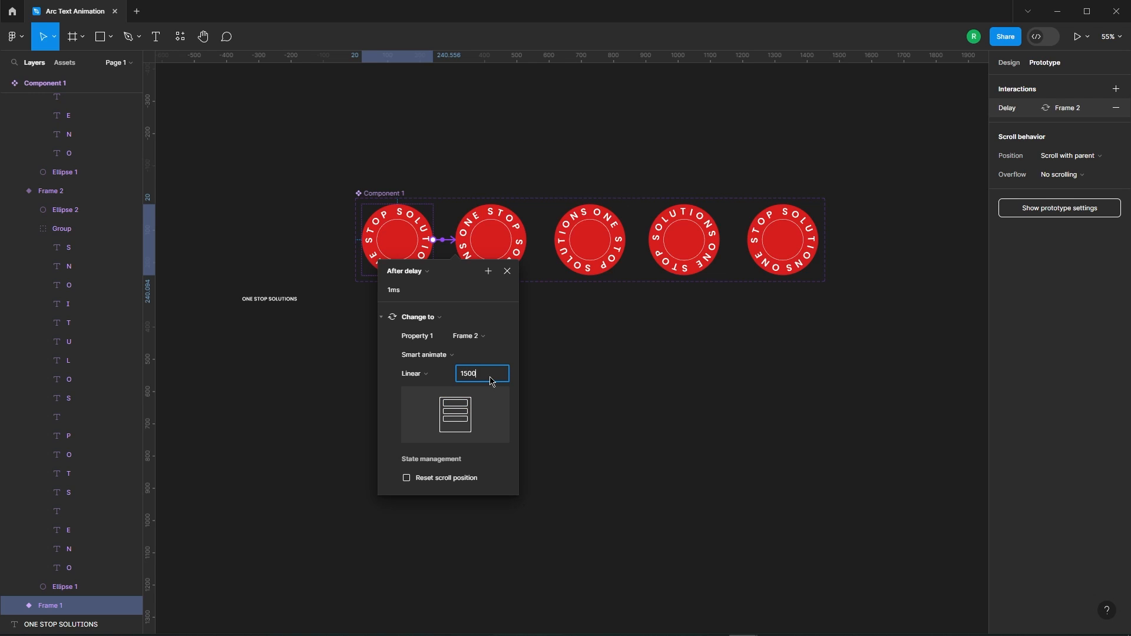
key("Return")
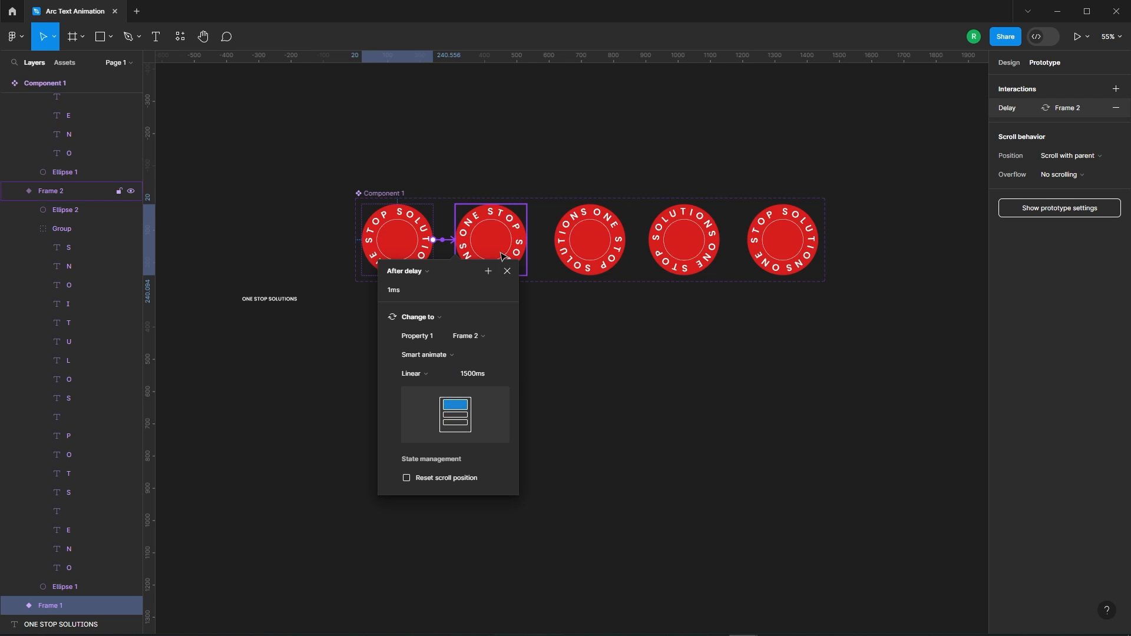
left_click(506, 273)
Link the second badge variant to the third, the third to the fourth, and the fourth to the fifth.
left_click(524, 250)
left_click_drag(527, 240, 832, 237)
left_click(618, 245)
left_click(701, 244)
left_click(831, 236)
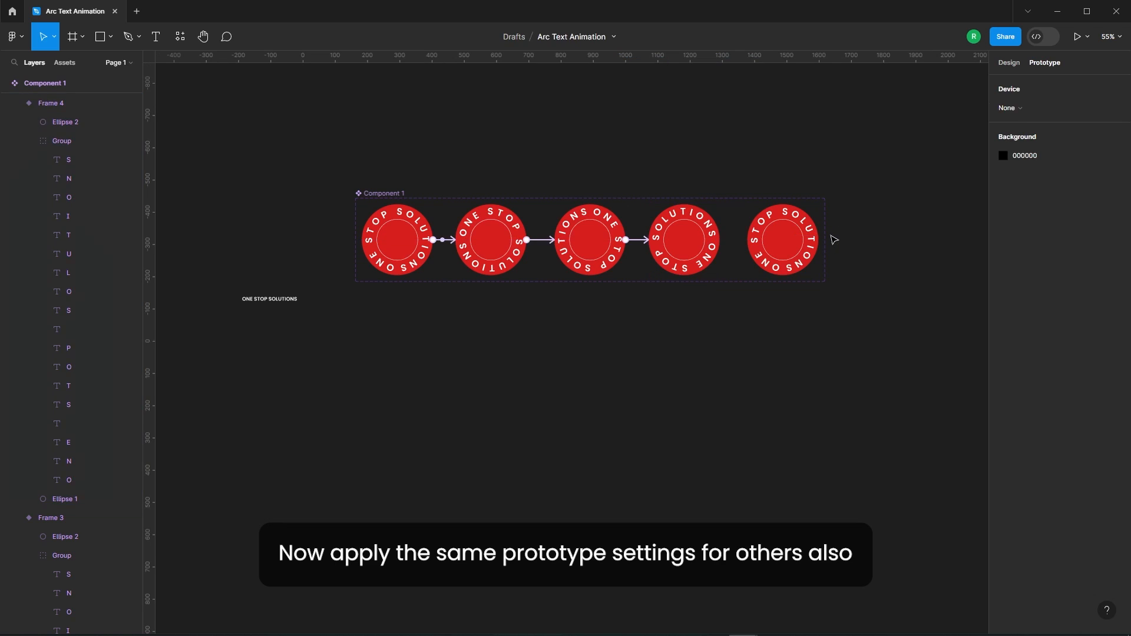
left_click(695, 234)
left_click_drag(721, 241, 835, 224)
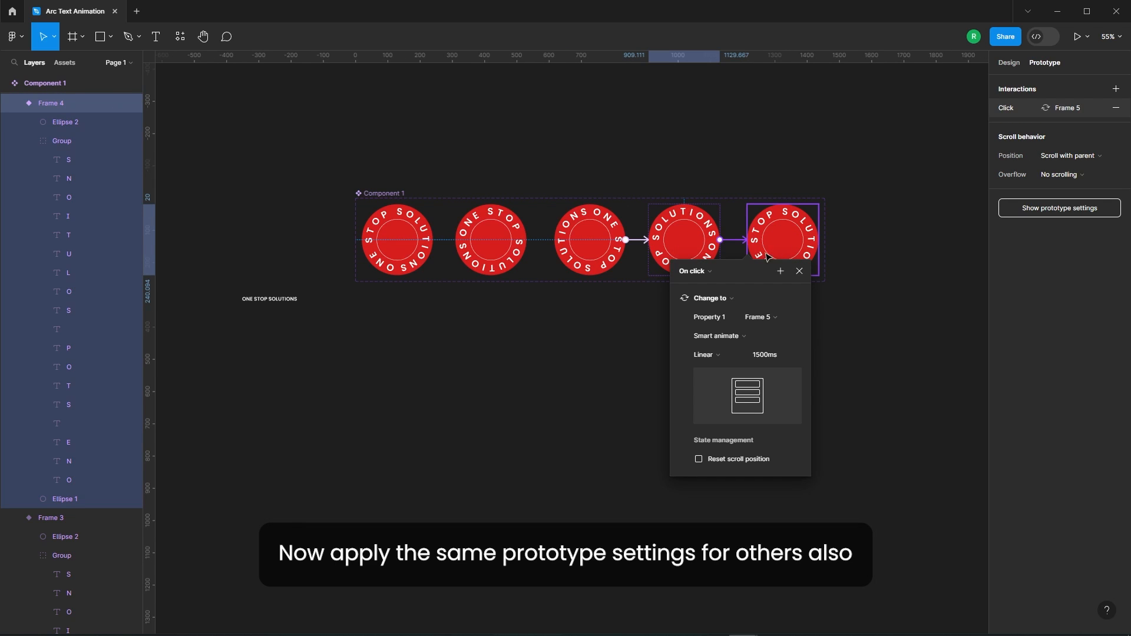
Change the trigger of the second badge's interaction to After delay with a 1 ms delay.
left_click(560, 248)
left_click(517, 251)
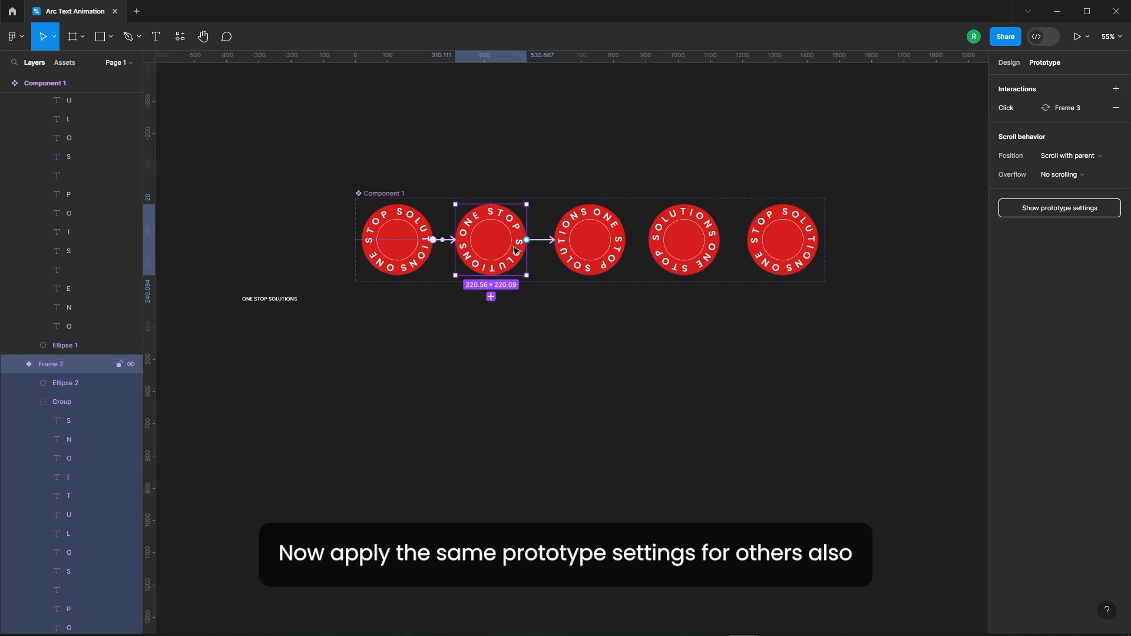
left_click(546, 243)
left_click(508, 272)
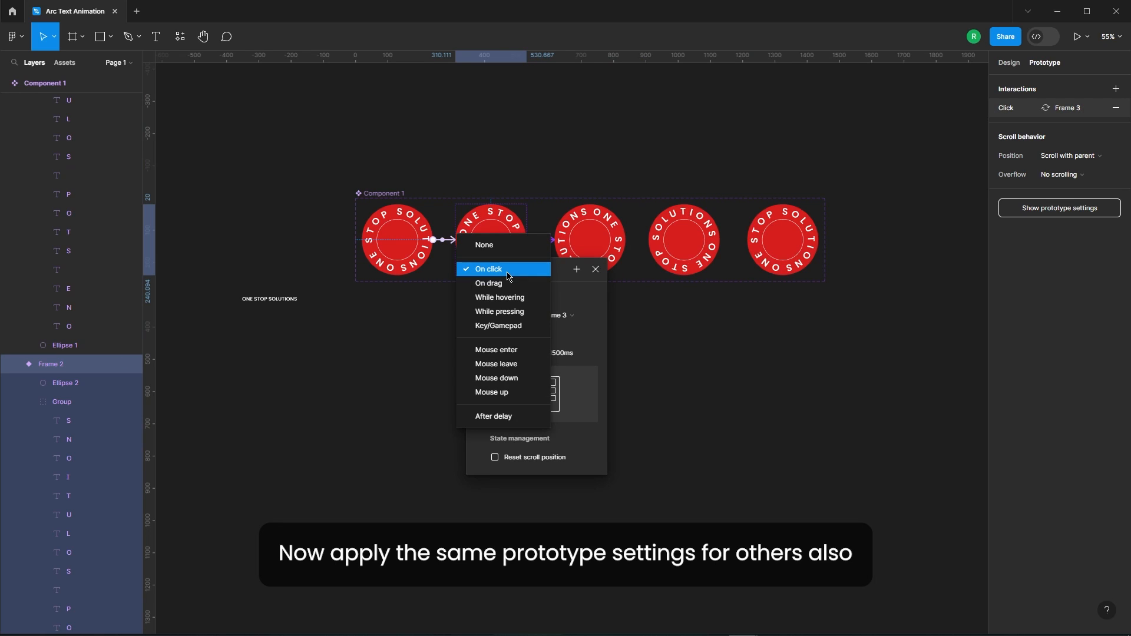
left_click(510, 416)
left_click(513, 288)
type("1")
key("Return")
Change the trigger of the third badge's interaction to After delay with a 1 ms delay.
left_click(599, 245)
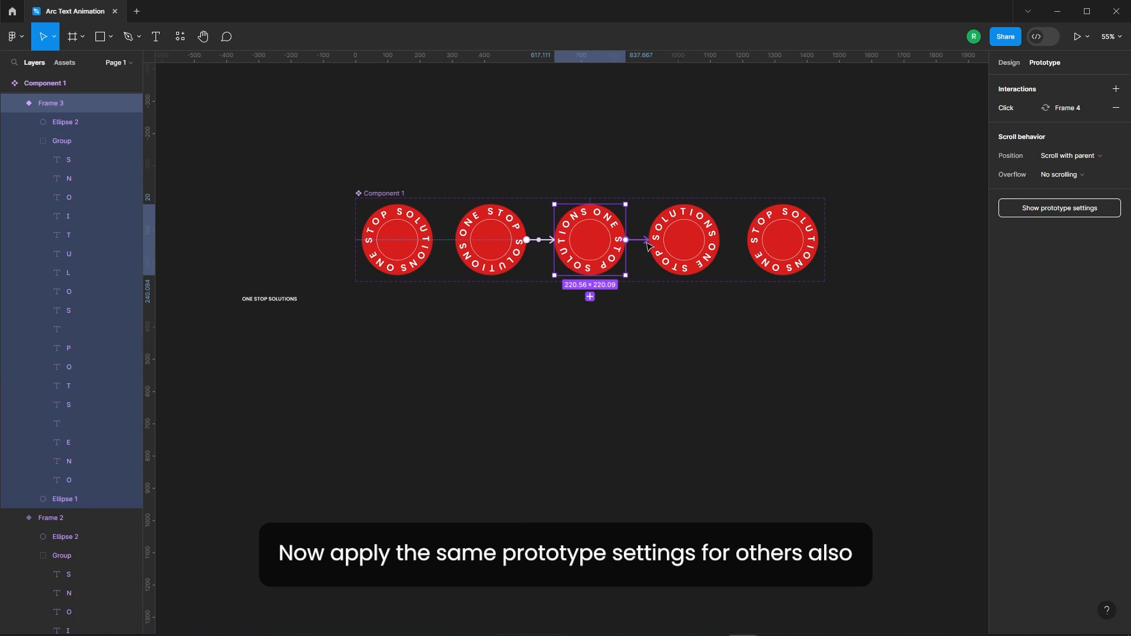
left_click(636, 241)
left_click(589, 272)
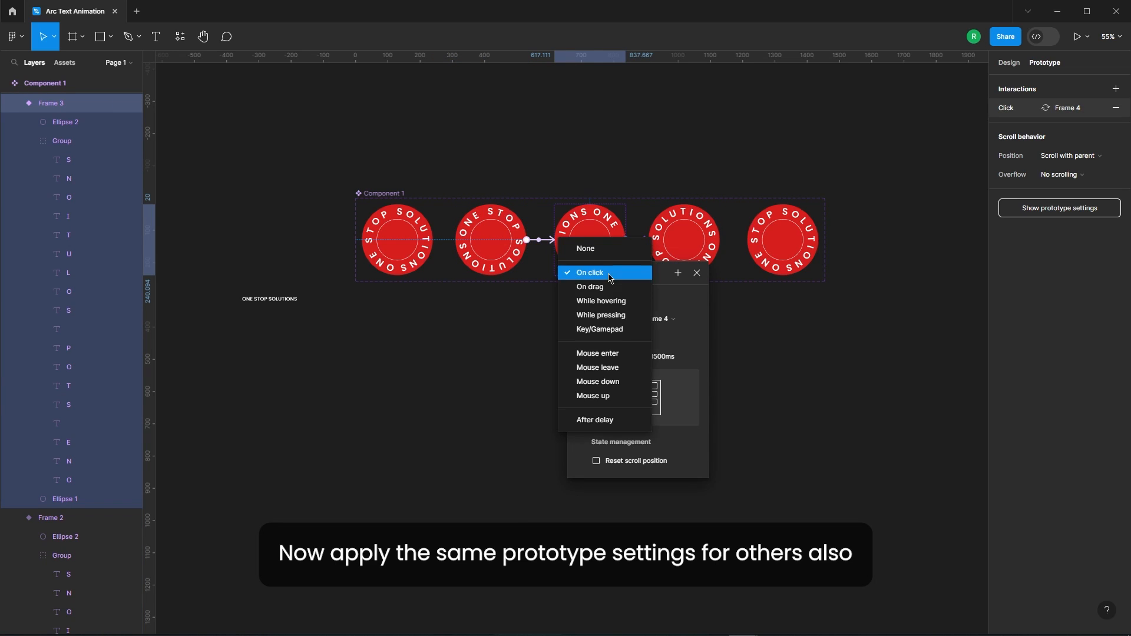
left_click(595, 420)
left_click(599, 299)
type("1")
key("Return")
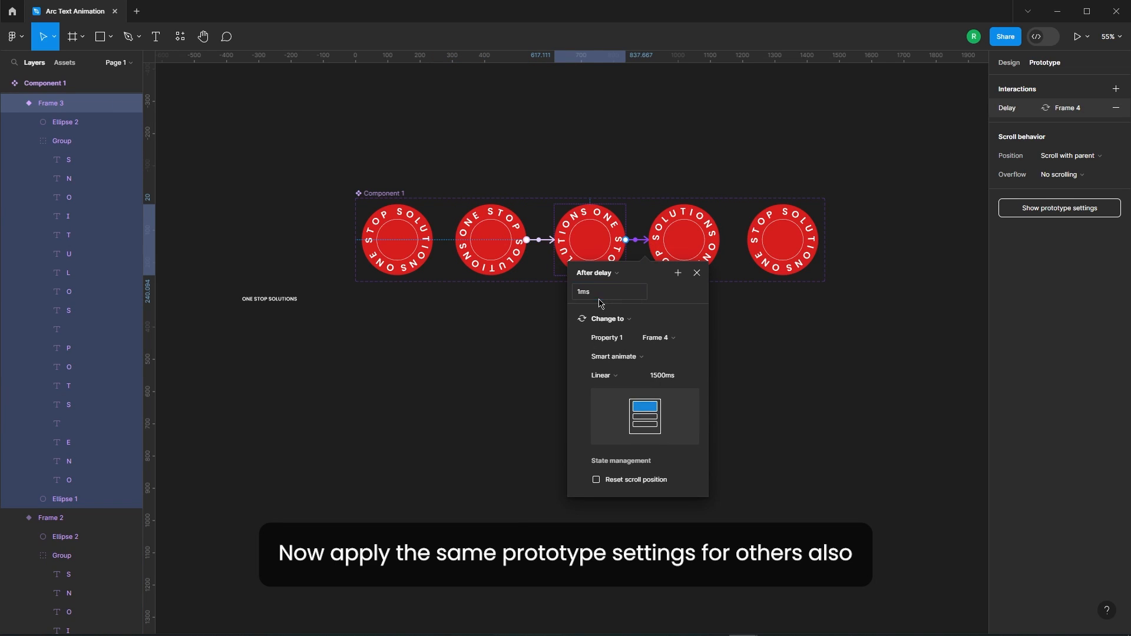
Change the trigger of the fourth badge's interaction to After delay with a 1 ms delay.
left_click(697, 234)
left_click(733, 240)
left_click(688, 271)
left_click(674, 418)
type("1")
key("Return")
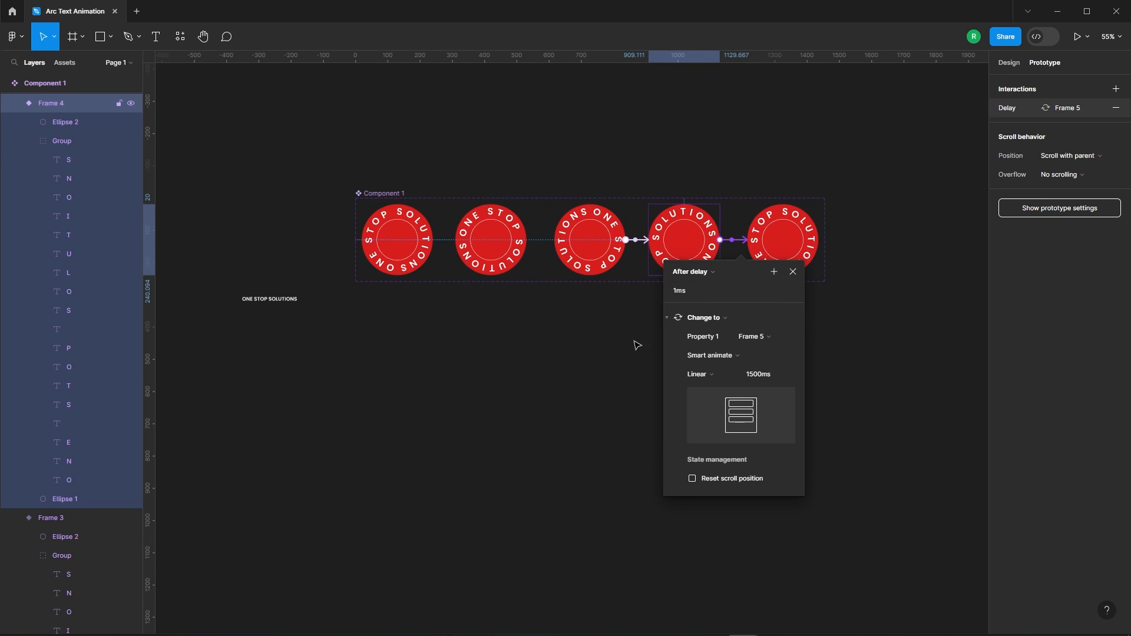
Link the fifth badge variant back to the first with an After delay trigger of 1 ms.
left_click(784, 261)
left_click_drag(818, 240, 397, 242)
left_click(390, 272)
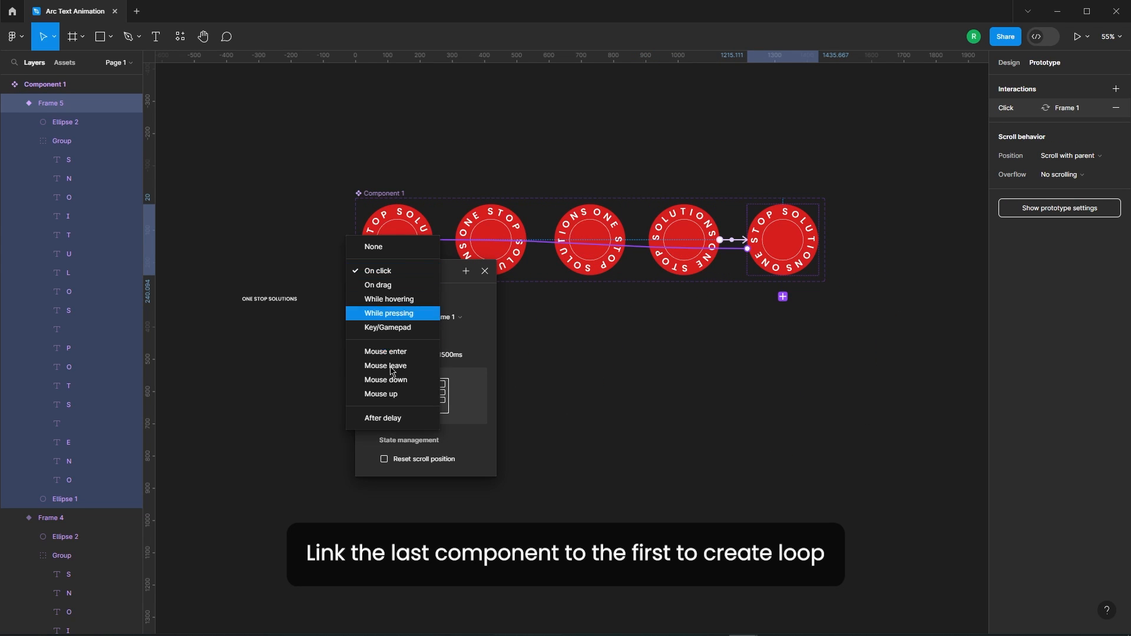
left_click(388, 417)
left_click(390, 290)
type("1")
key("Return")
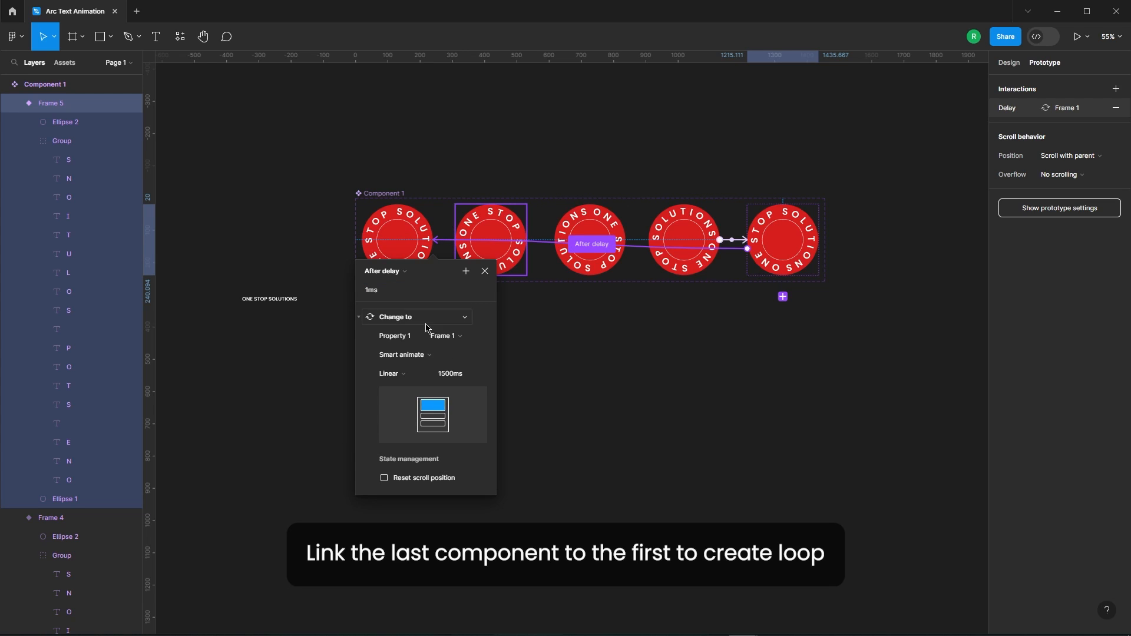
Set the animation of the fifth badge's link to the first to Instant.
left_click(417, 355)
left_click(406, 323)
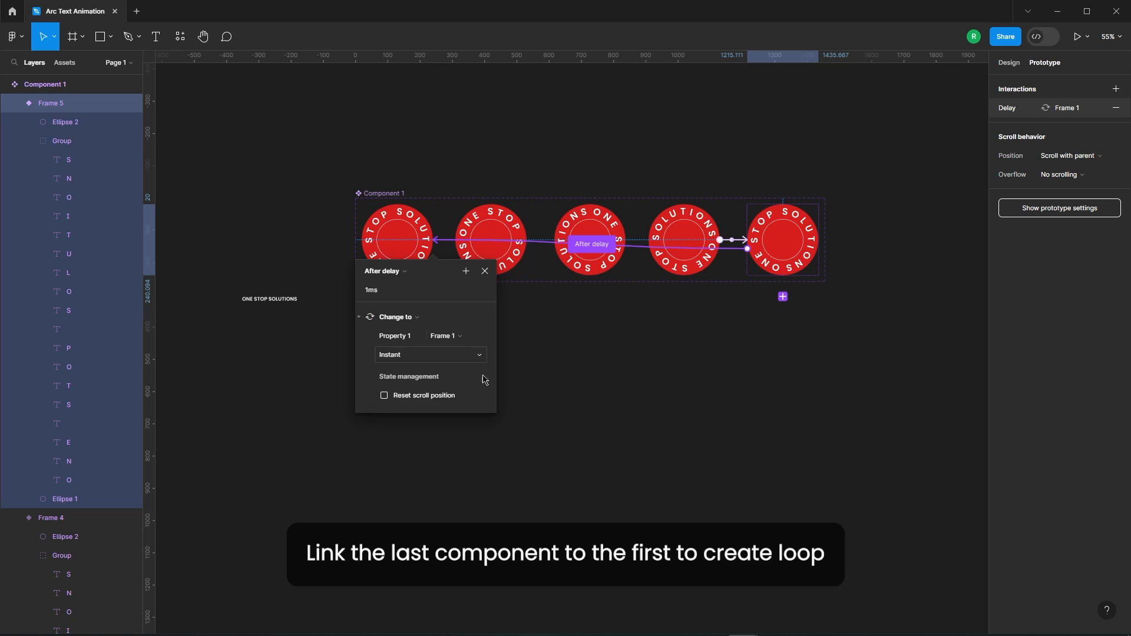
left_click(485, 271)
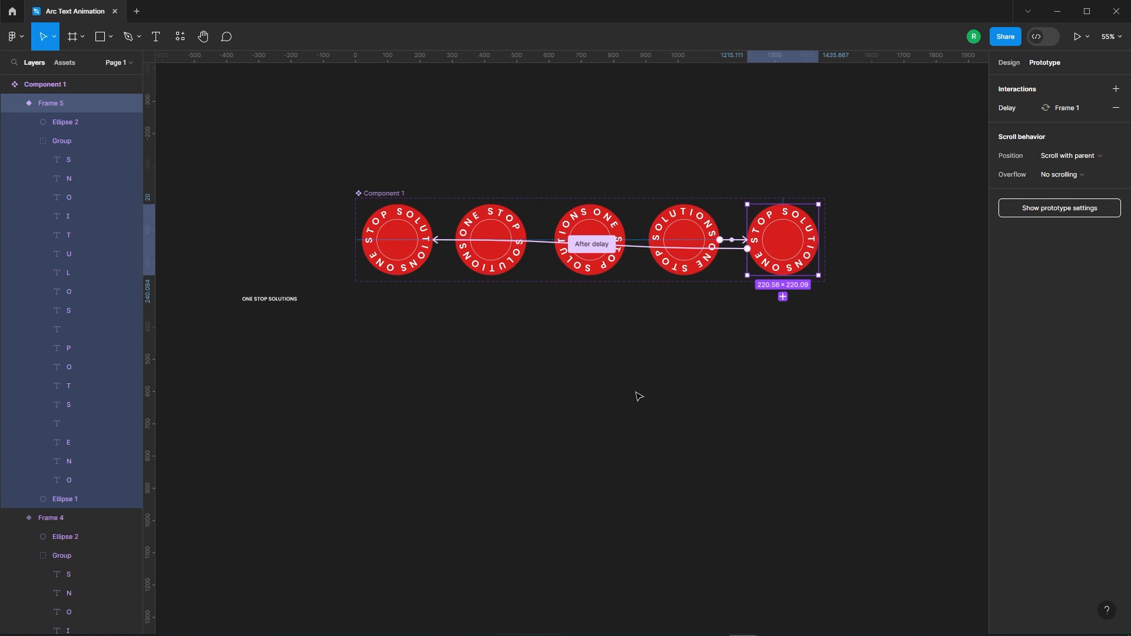
left_click(698, 411)
Create a square frame about 815 × 815 on the empty canvas below and to the left of the component set.
scroll(625, 219, "down", 3)
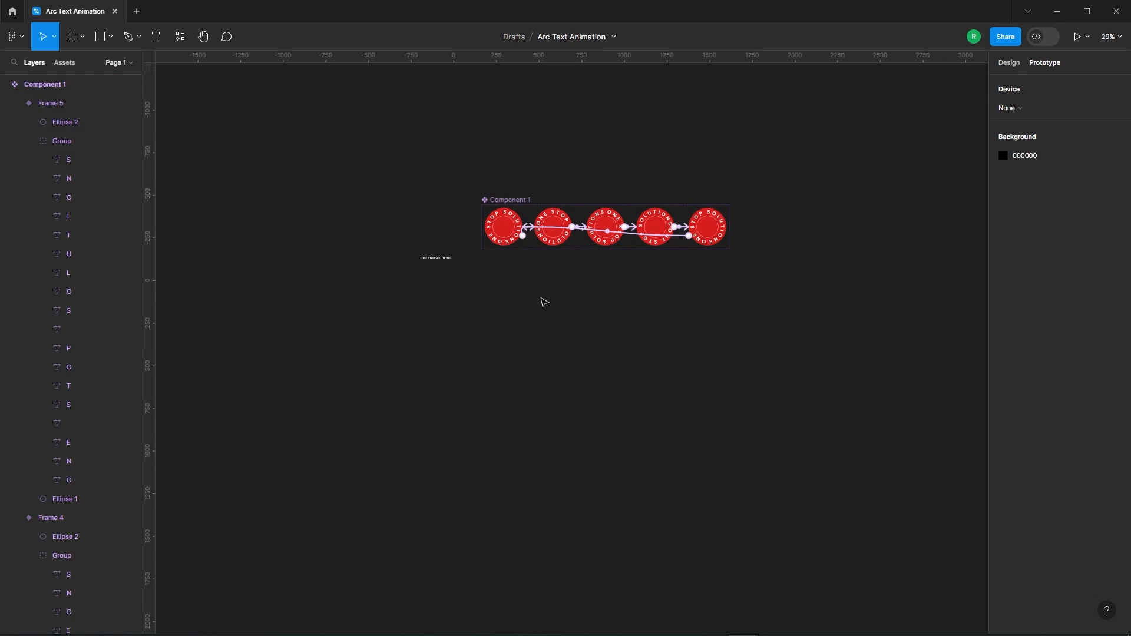
left_click(72, 36)
left_click_drag(297, 291, 439, 390)
left_click(511, 382)
scroll(503, 372, "down", 4)
scroll(399, 376, "up", 5)
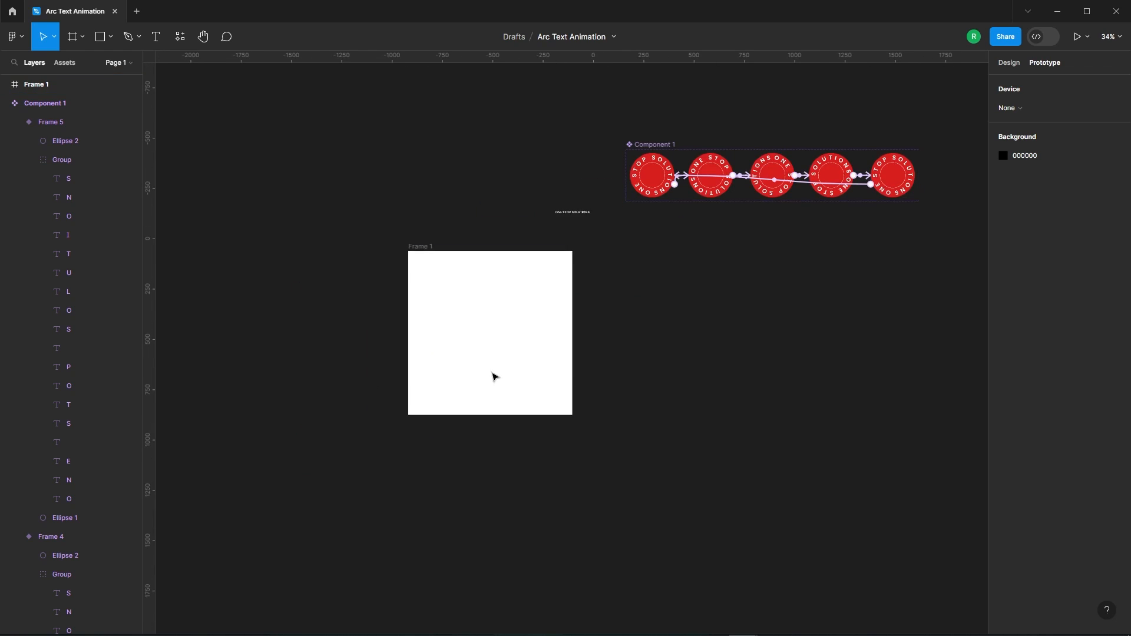
Change the new square frame's fill from white to a near-black dark grey.
left_click(1011, 63)
left_click(477, 293)
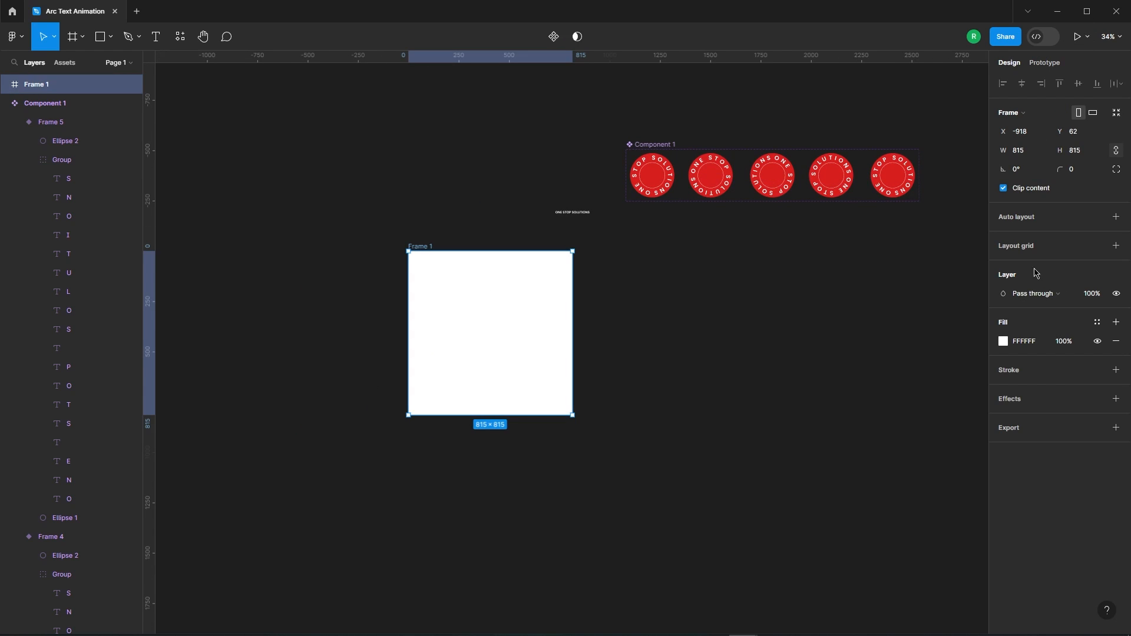
left_click(1004, 341)
left_click_drag(875, 415, 835, 467)
left_click(687, 363)
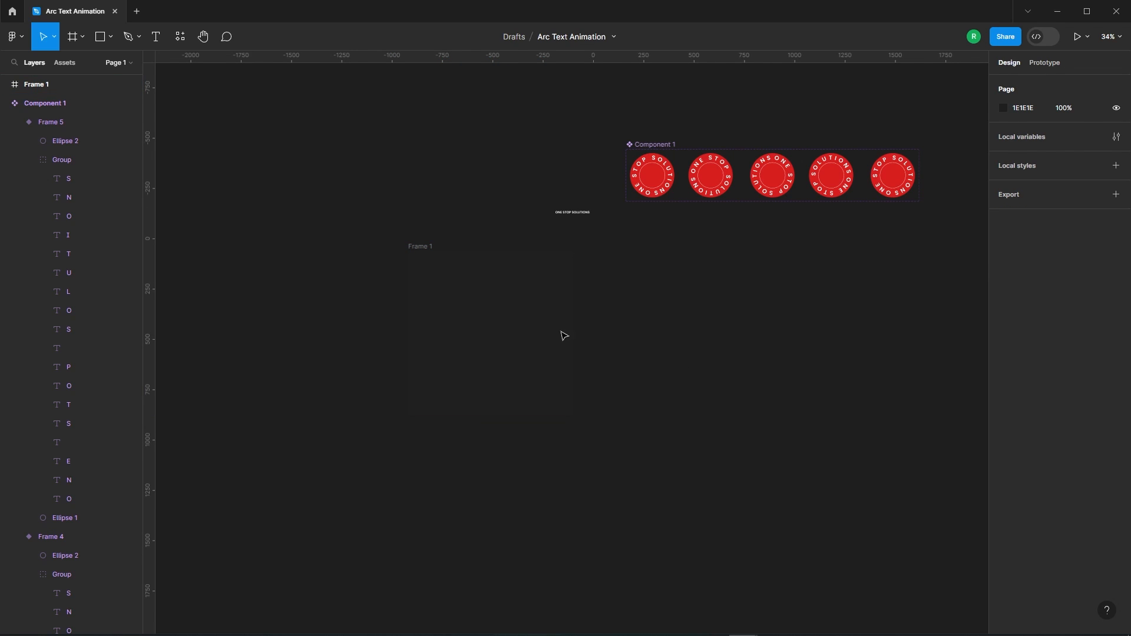
Place an instance of the badge component inside the dark frame and centre it horizontally and vertically.
left_click(524, 311)
left_click(66, 64)
left_click_drag(38, 152, 496, 330)
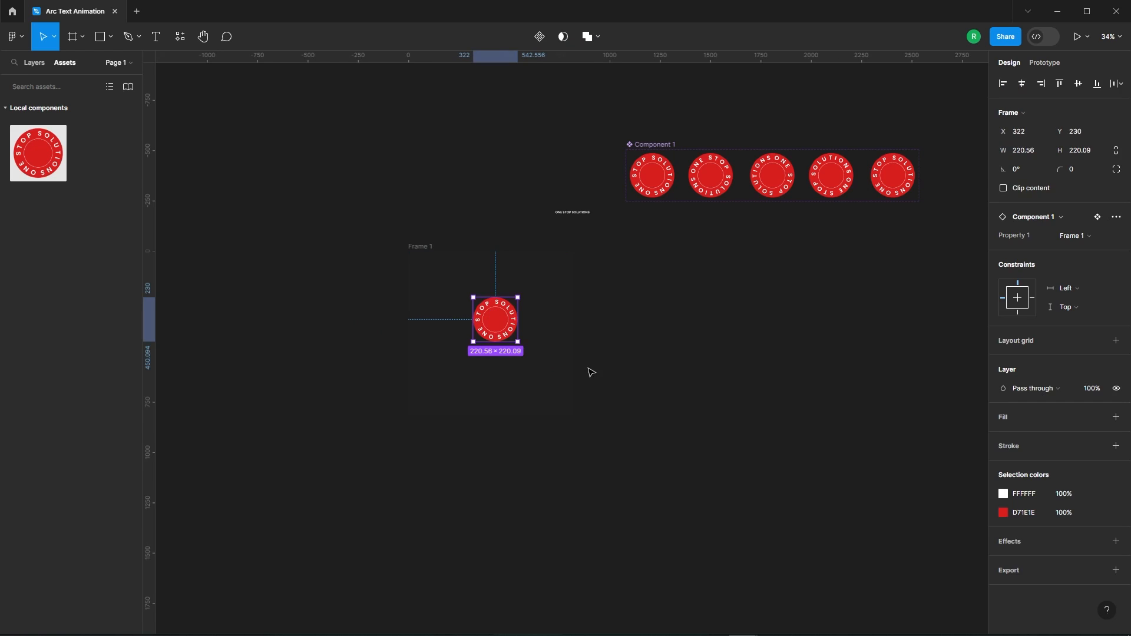
scroll(589, 368, "up", 5)
left_click_drag(439, 285, 432, 300)
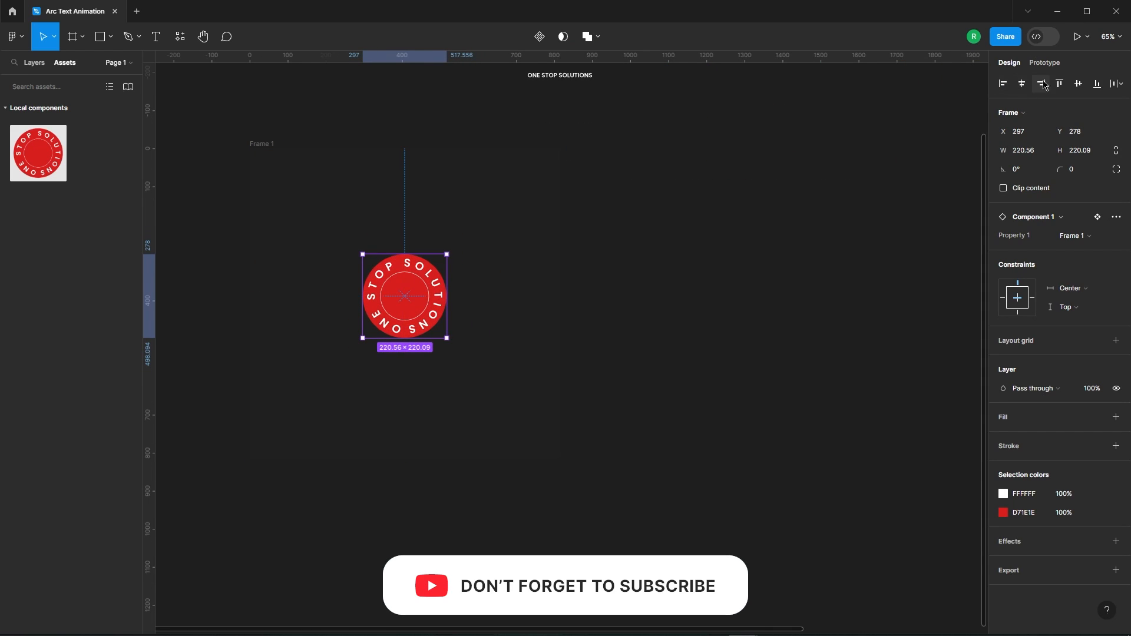
left_click(789, 214)
Select the dark frame containing the badge instance and start its prototype presentation.
scroll(766, 212, "down", 2)
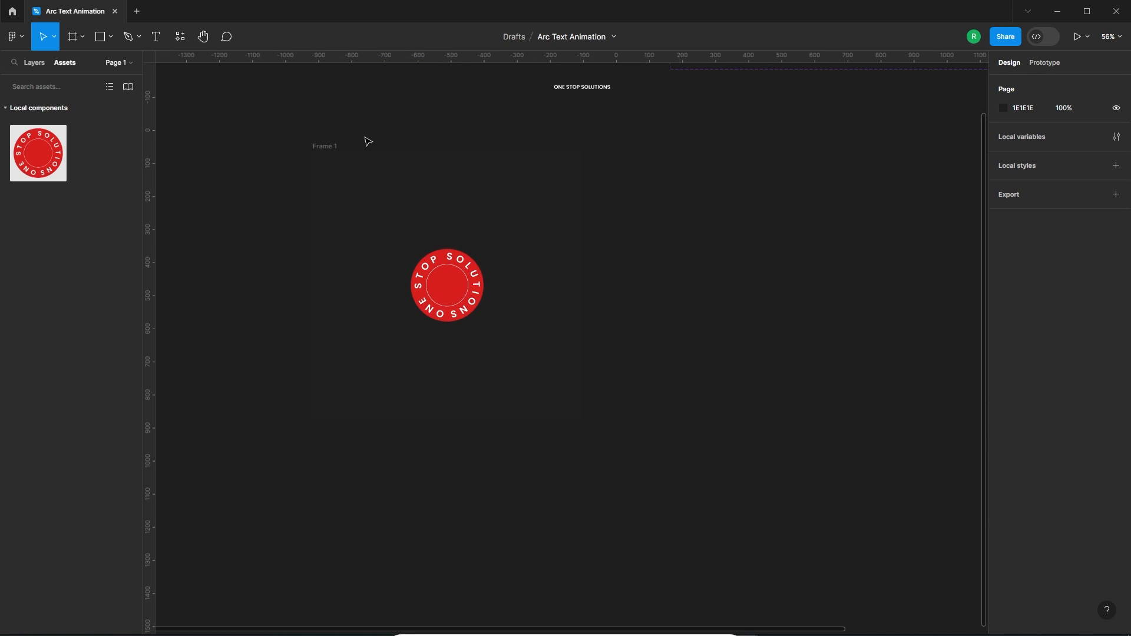
left_click(329, 147)
left_click(1076, 43)
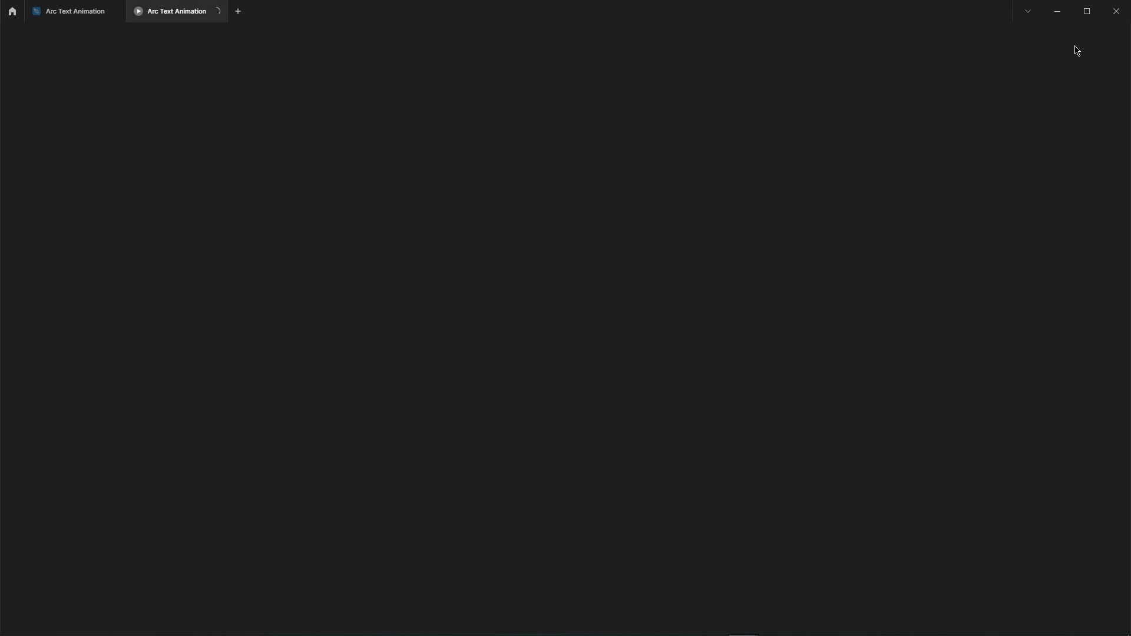